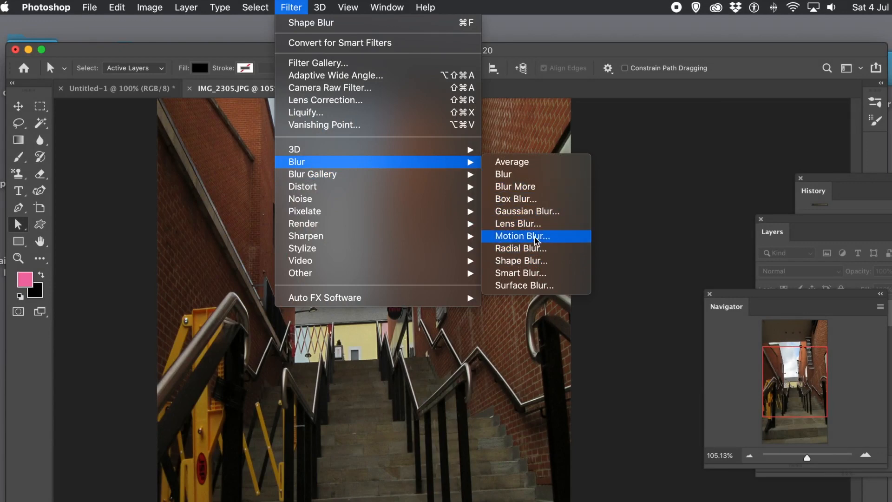
# Preview a strong diagonal Motion Blur on the stairway photo, discard it, and reopen the Filter menu.
pyautogui.click(534, 236)
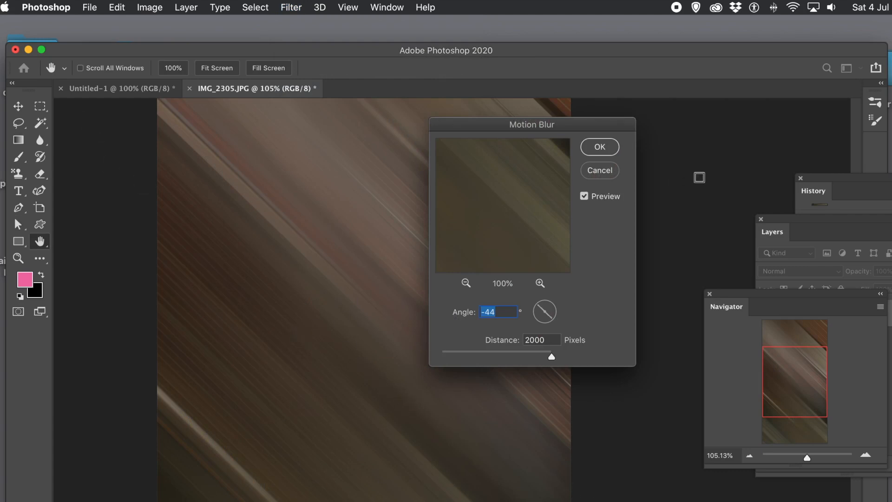
pyautogui.click(606, 171)
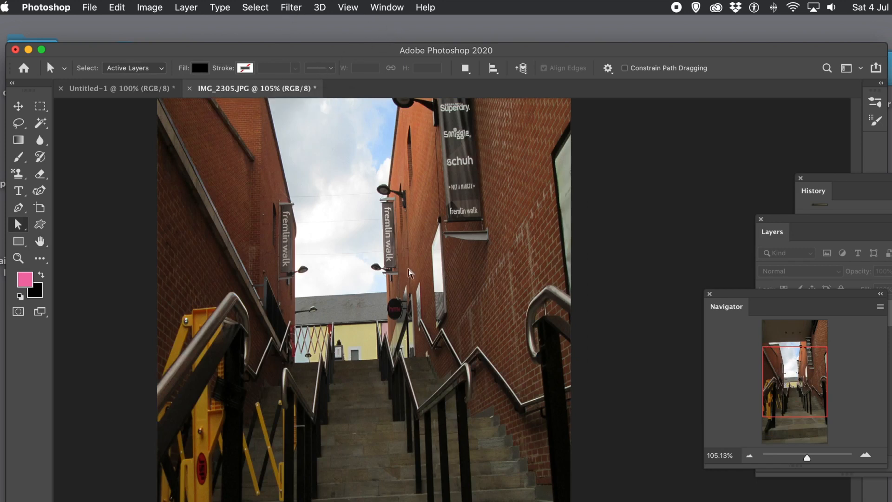
pyautogui.click(290, 8)
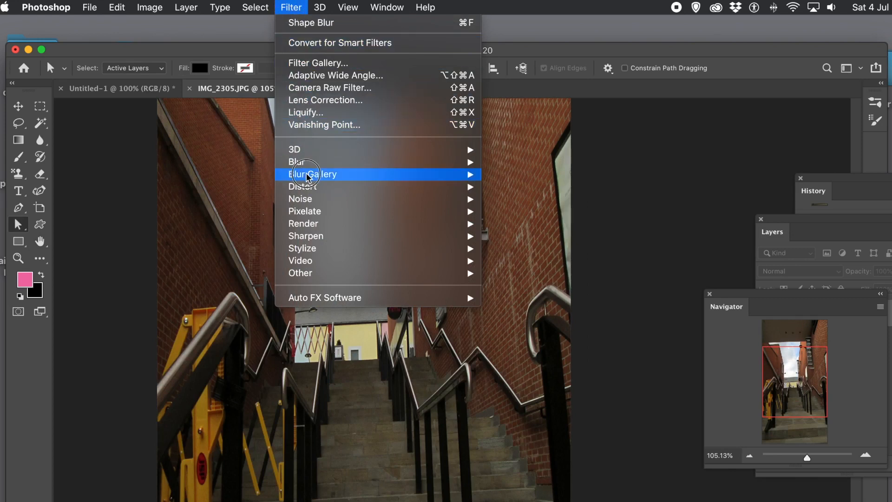
pyautogui.moveTo(351, 164)
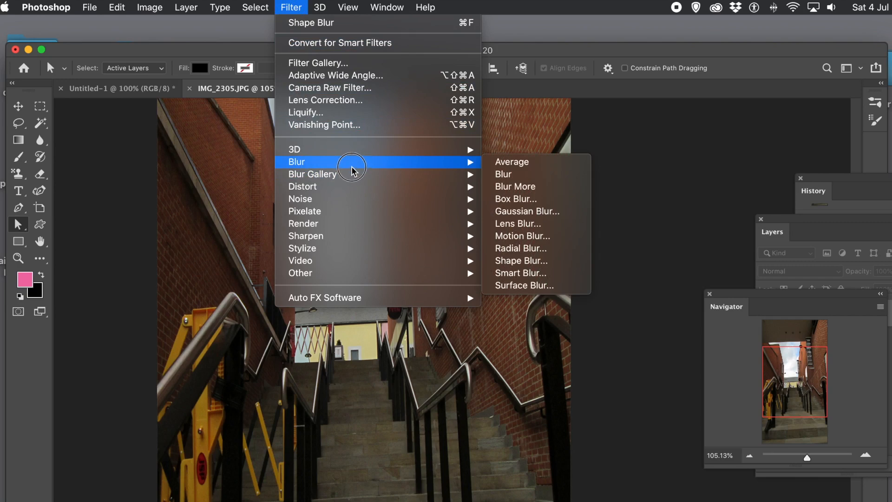
pyautogui.click(542, 262)
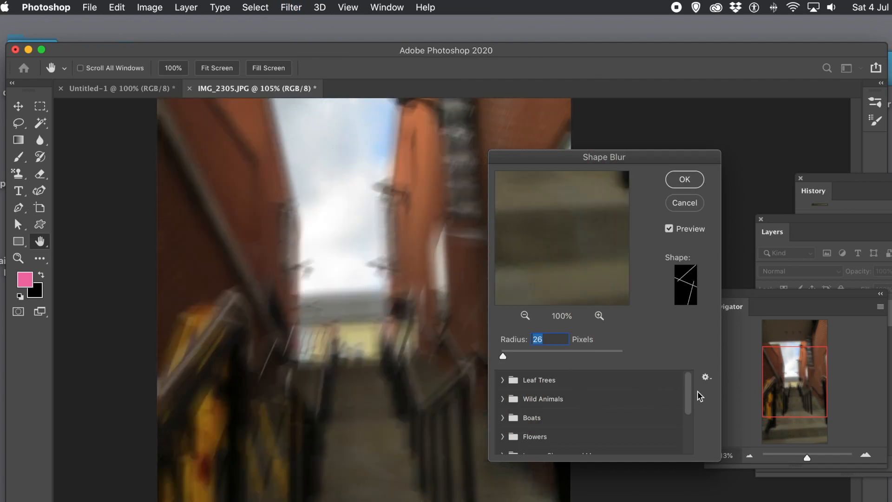
pyautogui.moveTo(687, 389); pyautogui.dragTo(684, 458)
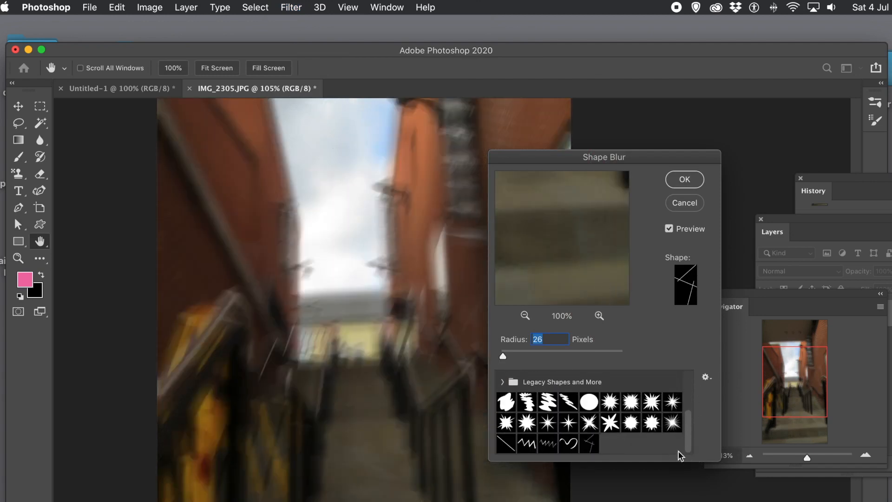
pyautogui.click(507, 444)
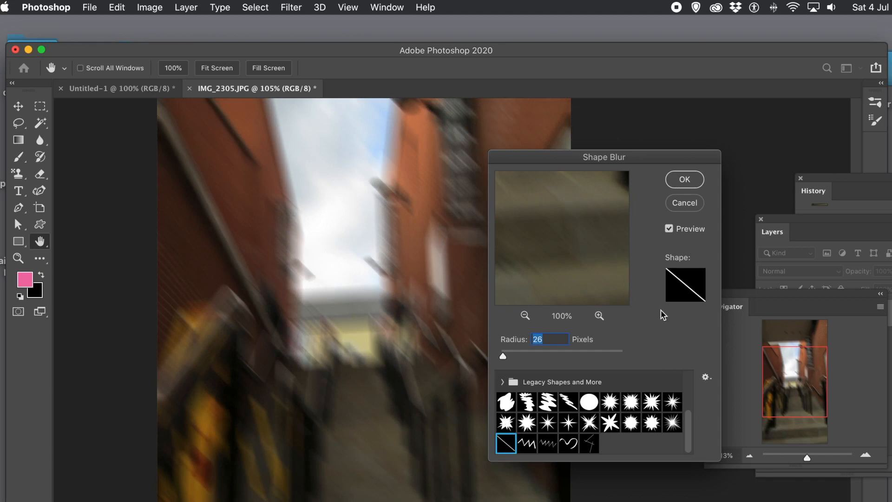
pyautogui.moveTo(524, 355); pyautogui.dragTo(525, 355)
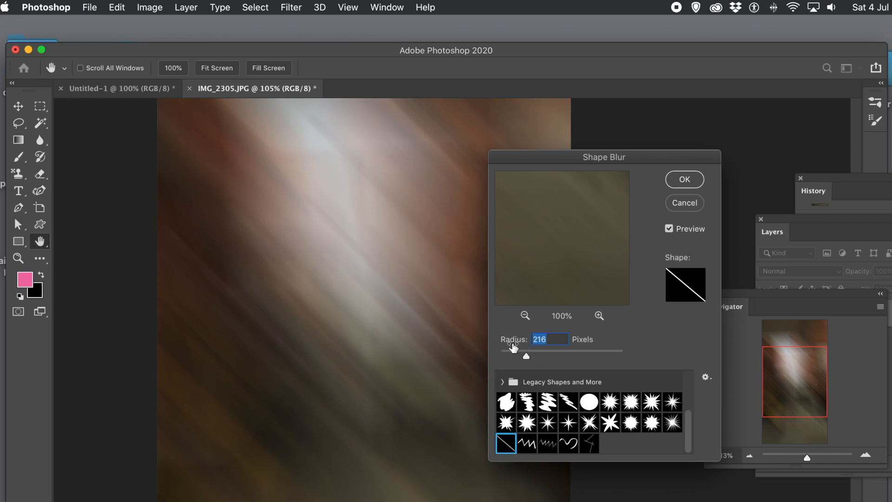
pyautogui.moveTo(512, 352); pyautogui.dragTo(510, 353)
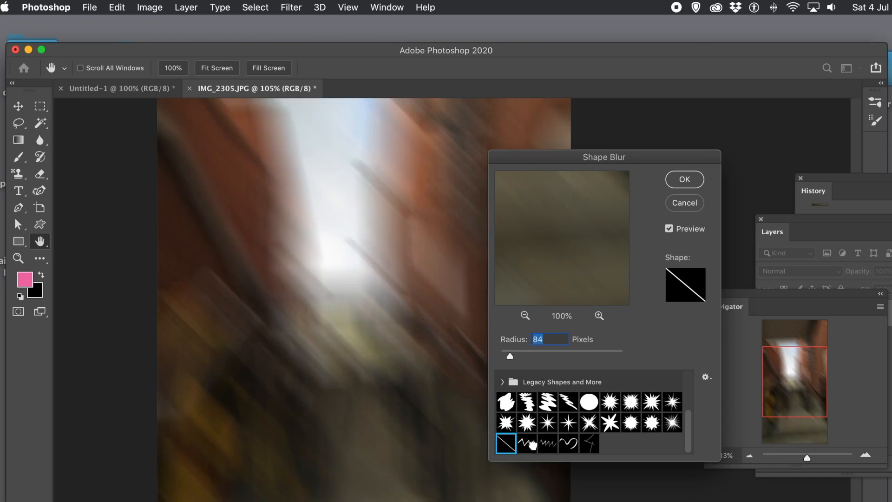
pyautogui.click(529, 443)
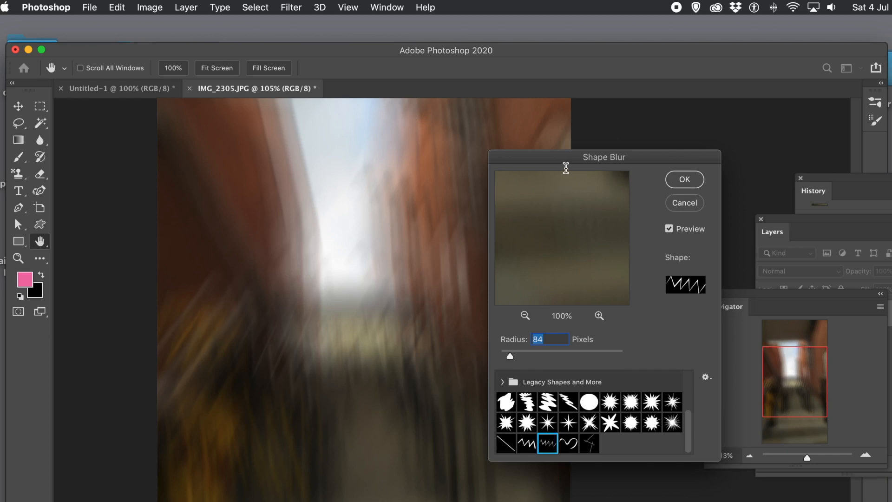
pyautogui.click(682, 208)
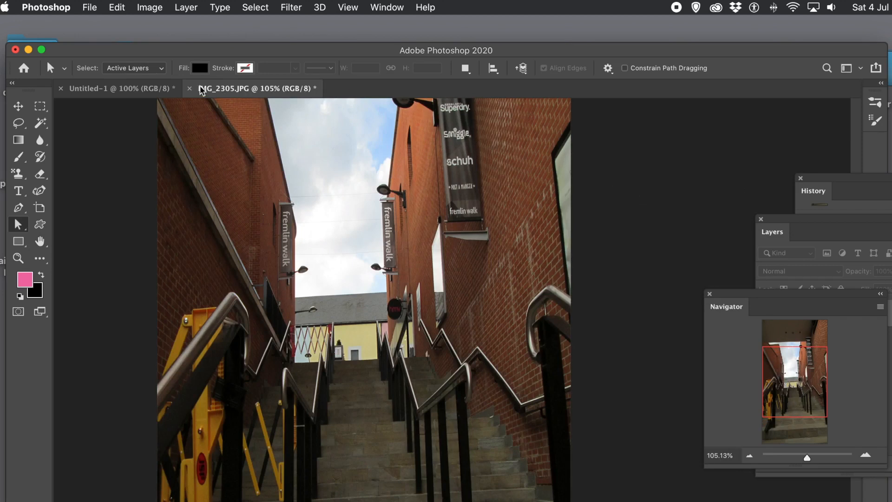
# On Untitled-1, use the Pen tool in Shape mode to plot a five-peak zigzag's outer edge.
pyautogui.click(146, 89)
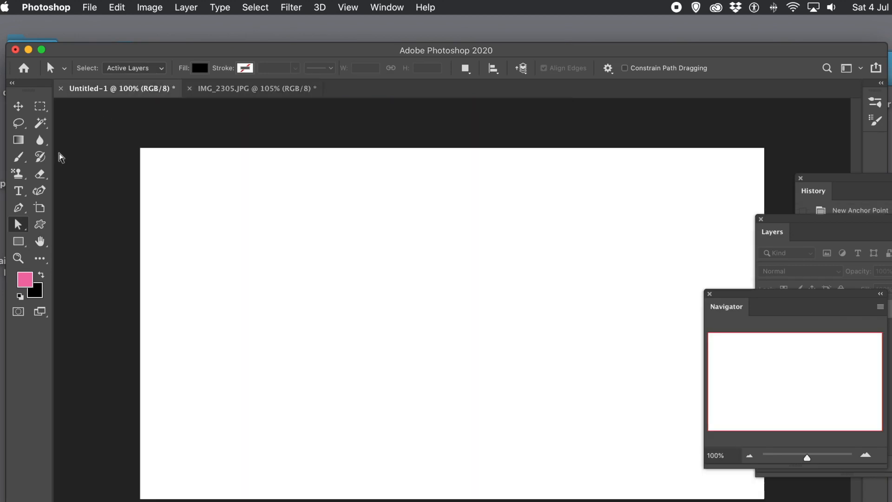
pyautogui.click(18, 208)
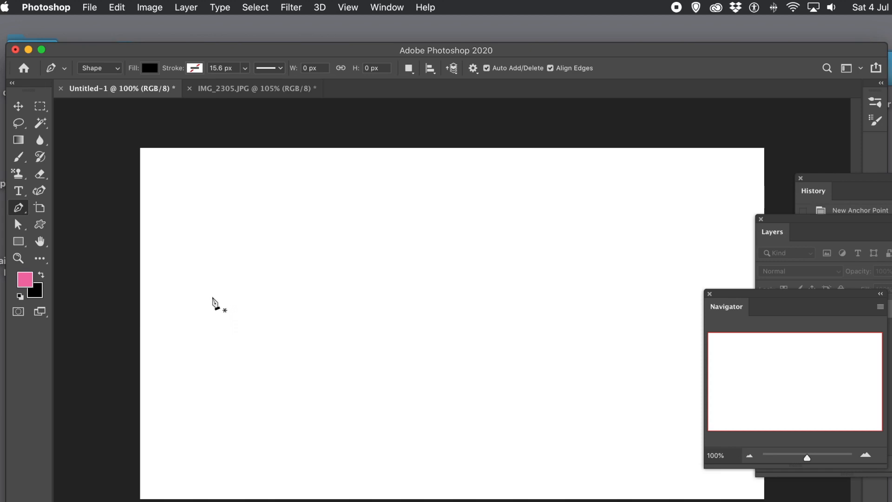
pyautogui.click(215, 298)
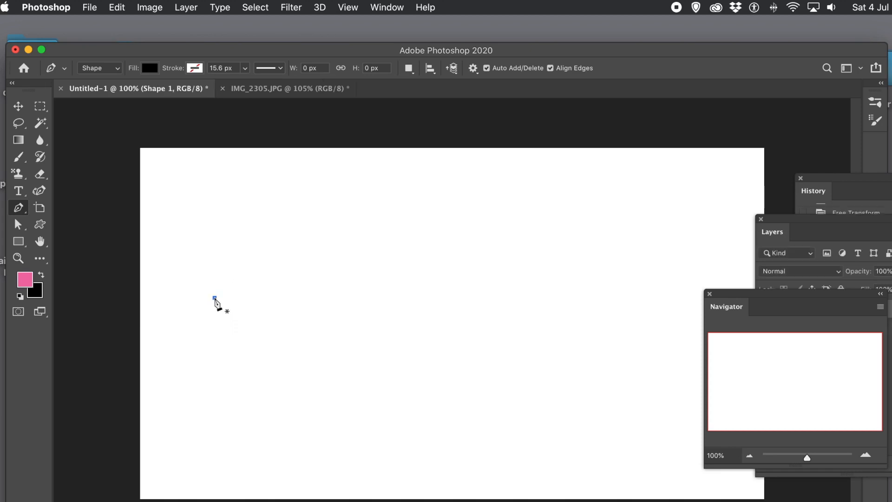
pyautogui.click(254, 235)
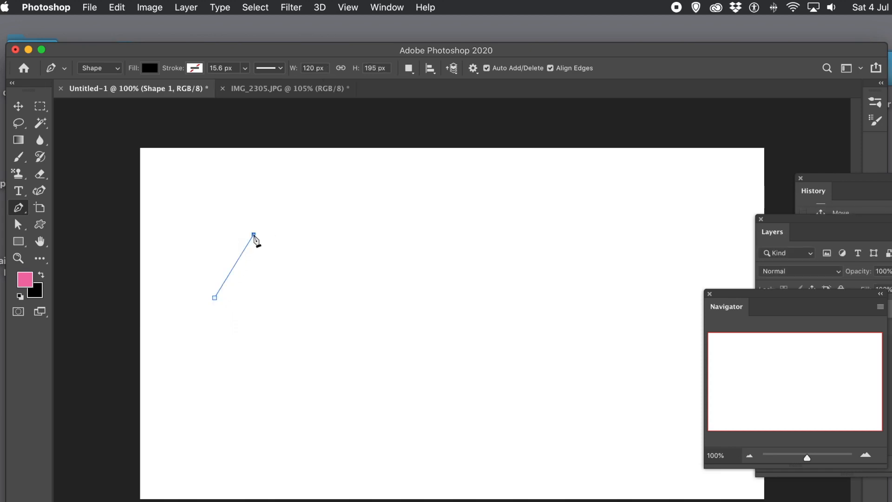
pyautogui.click(299, 305)
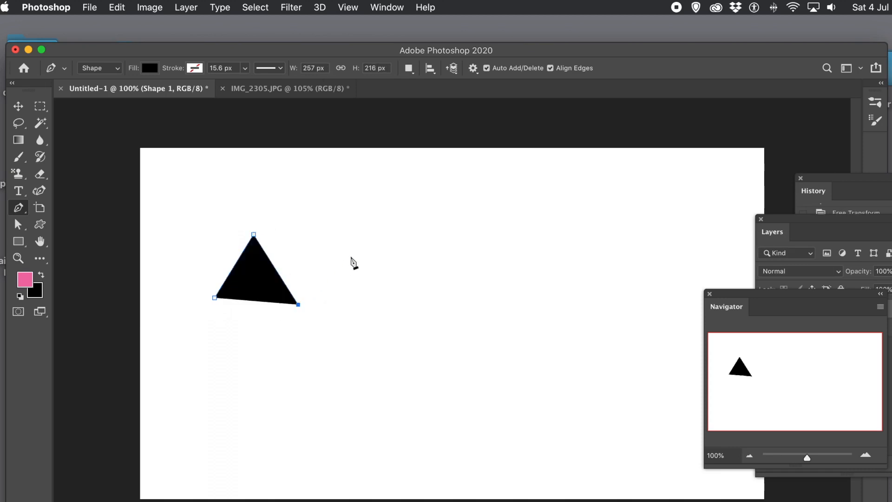
pyautogui.click(361, 253)
pyautogui.click(371, 341)
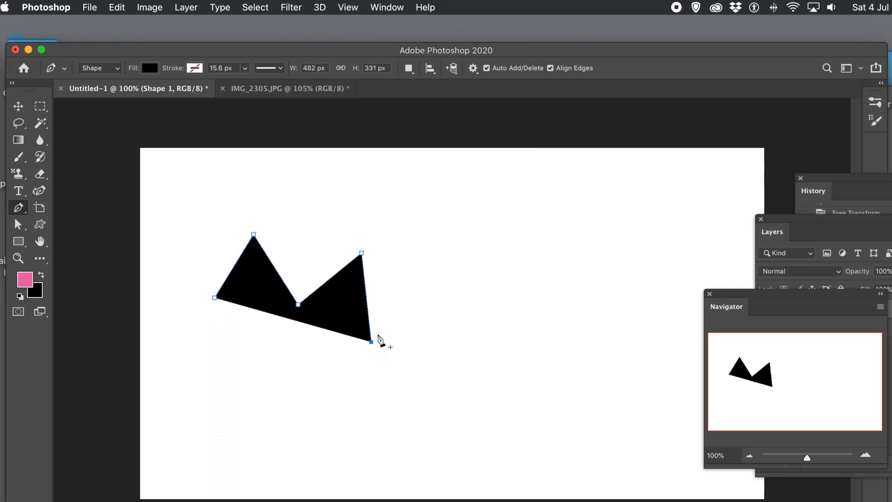
pyautogui.click(446, 287)
pyautogui.click(446, 383)
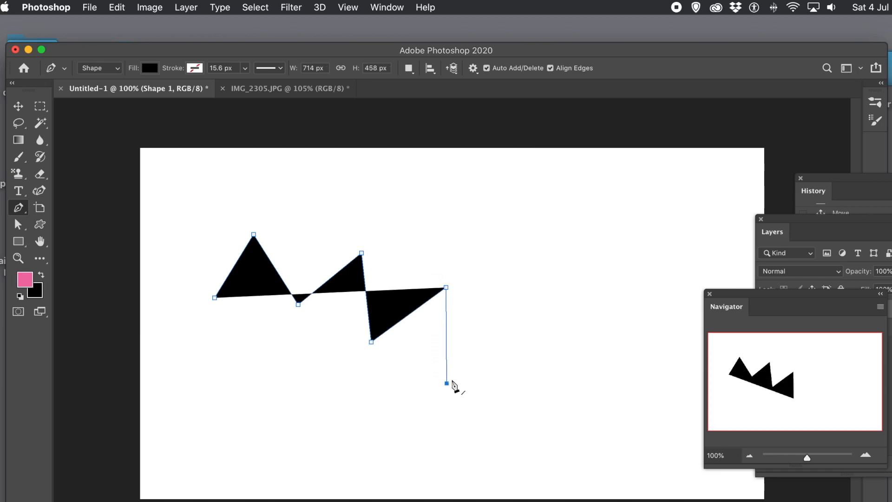
pyautogui.click(527, 325)
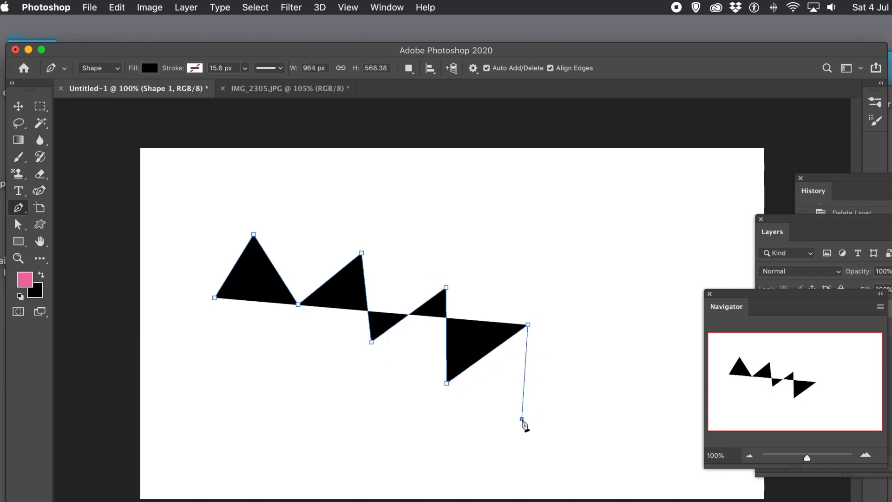
pyautogui.click(521, 418)
pyautogui.click(604, 371)
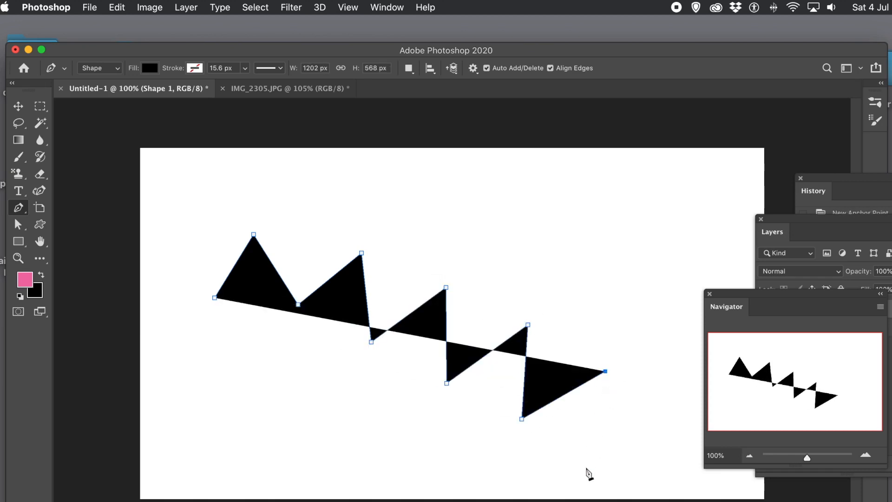
pyautogui.click(586, 469)
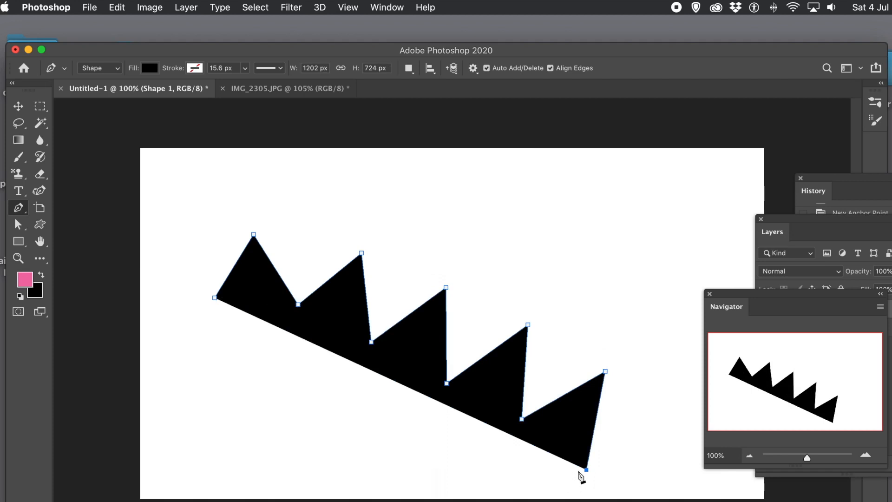
# Trace back just below each peak to thin the zigzag and close the black shape at its start.
pyautogui.click(580, 470)
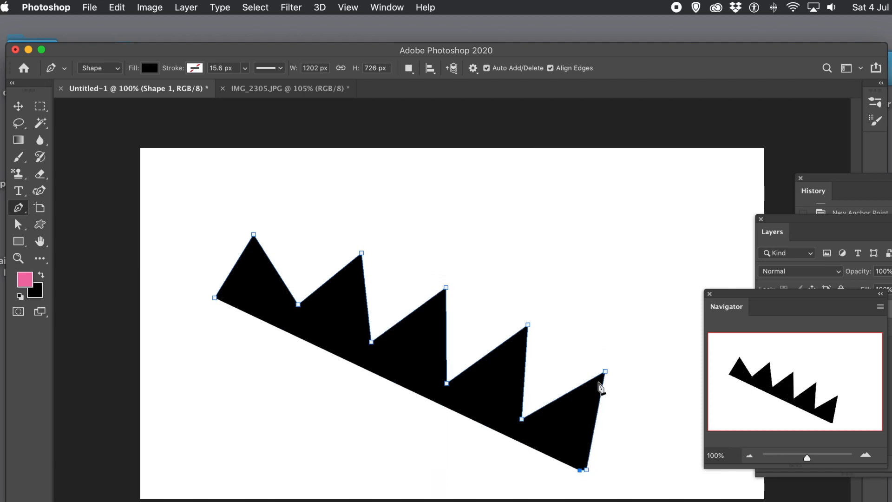
pyautogui.click(598, 382)
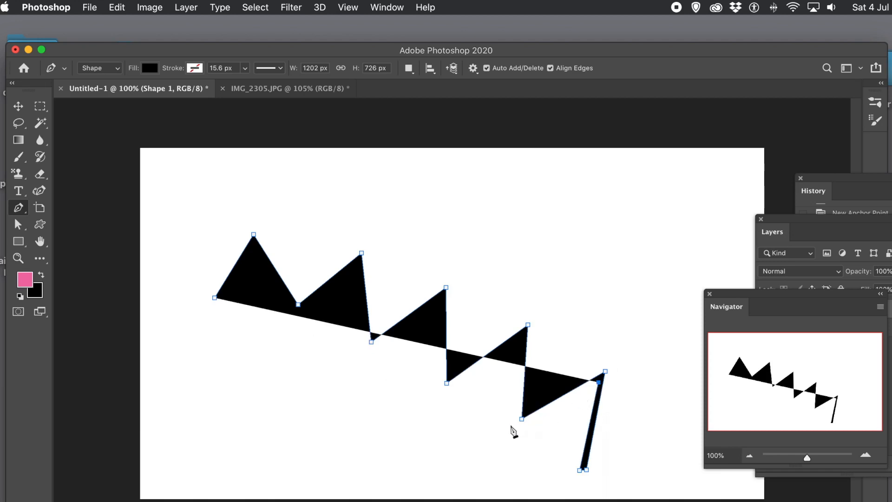
pyautogui.click(515, 424)
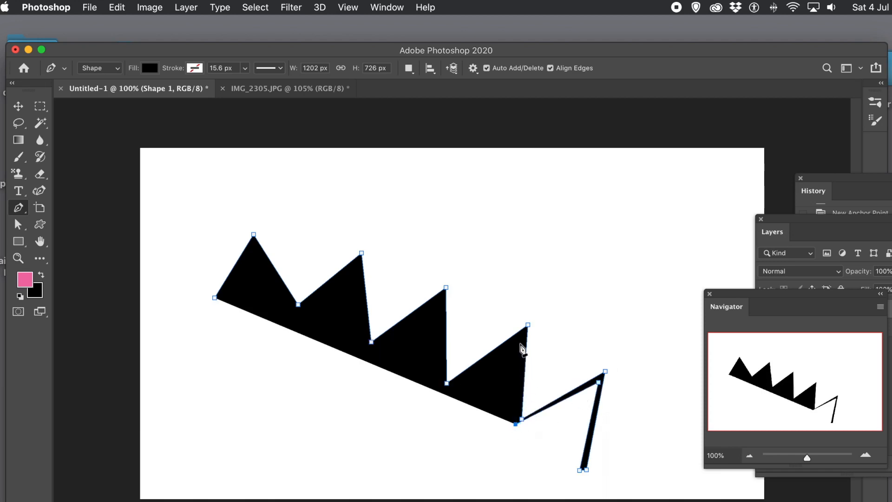
pyautogui.click(522, 338)
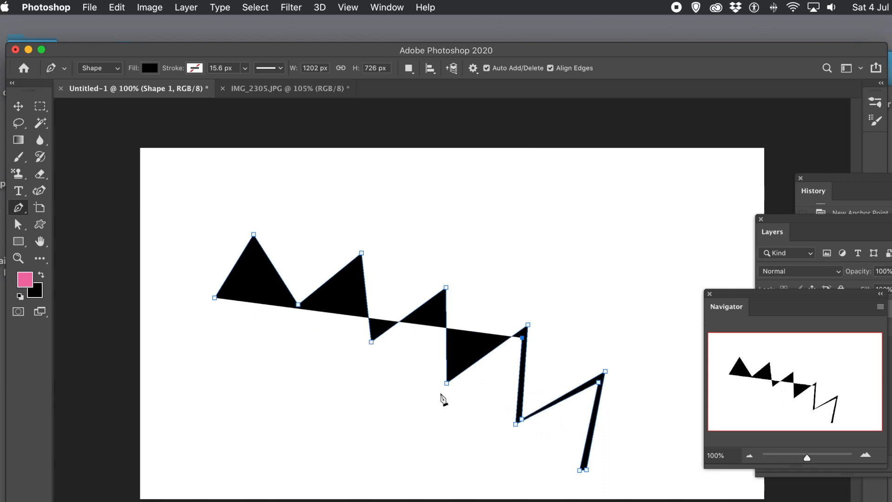
pyautogui.click(443, 389)
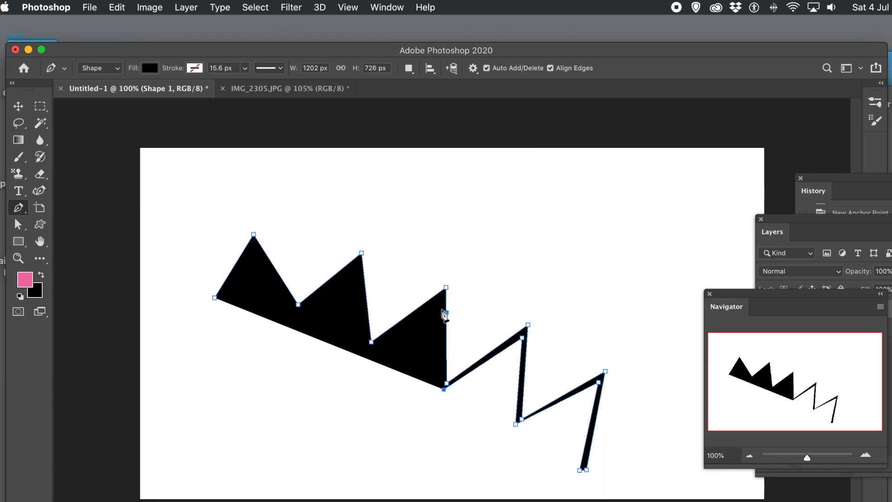
pyautogui.click(442, 297)
pyautogui.click(370, 348)
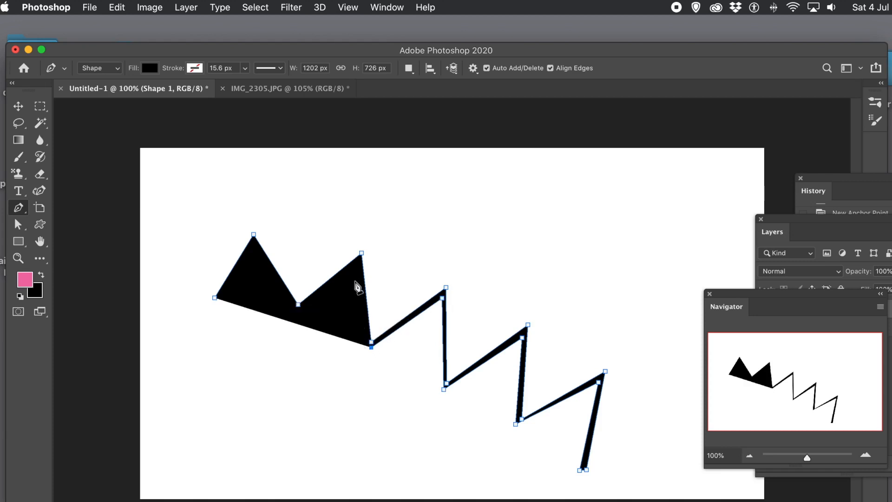
pyautogui.click(355, 283)
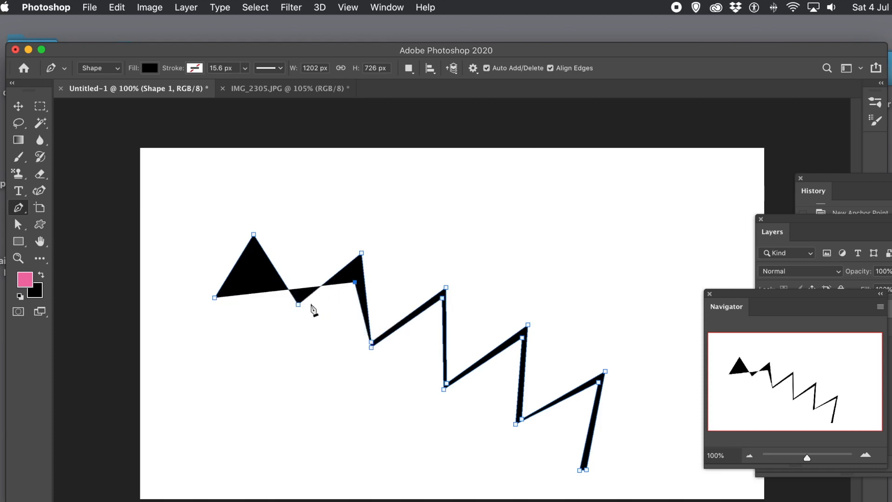
pyautogui.click(297, 314)
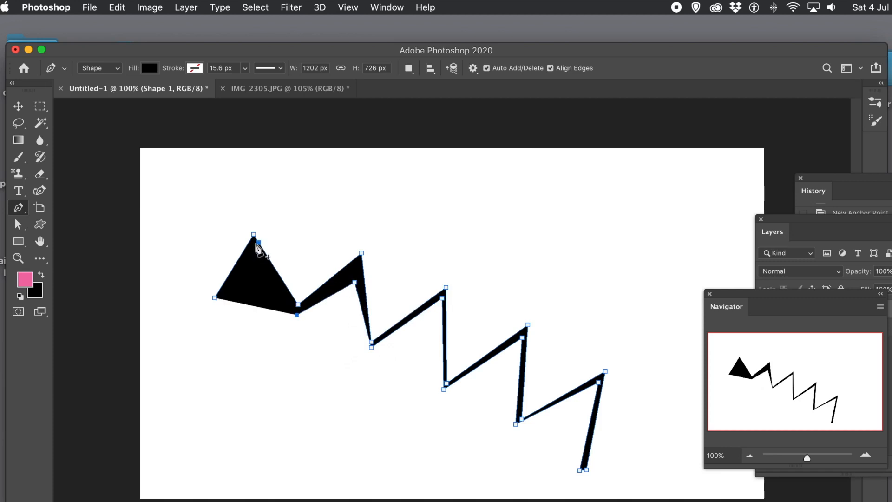
pyautogui.click(254, 242)
pyautogui.click(217, 295)
pyautogui.click(216, 299)
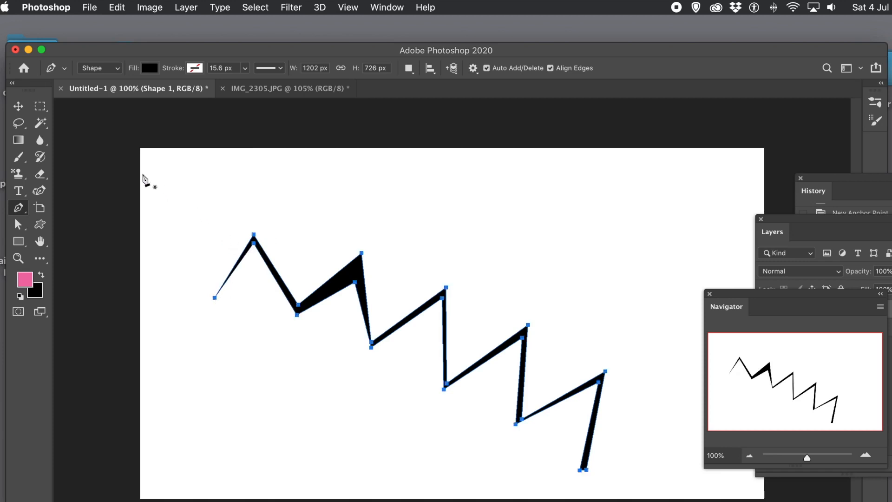
pyautogui.click(16, 107)
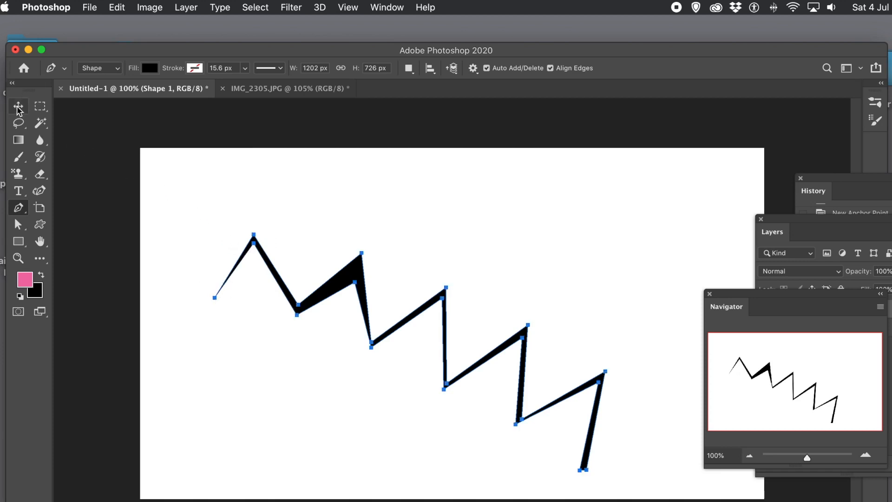
# Select the whole zigzag path, save it as custom shape 'Shape 749', and return to IMG_2305.JPG.
pyautogui.click(17, 225)
pyautogui.moveTo(185, 208); pyautogui.dragTo(630, 486)
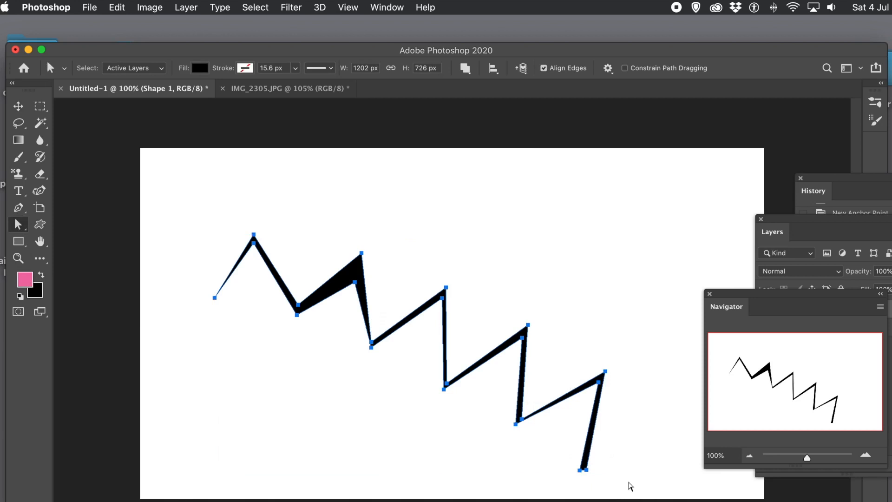
pyautogui.click(116, 7)
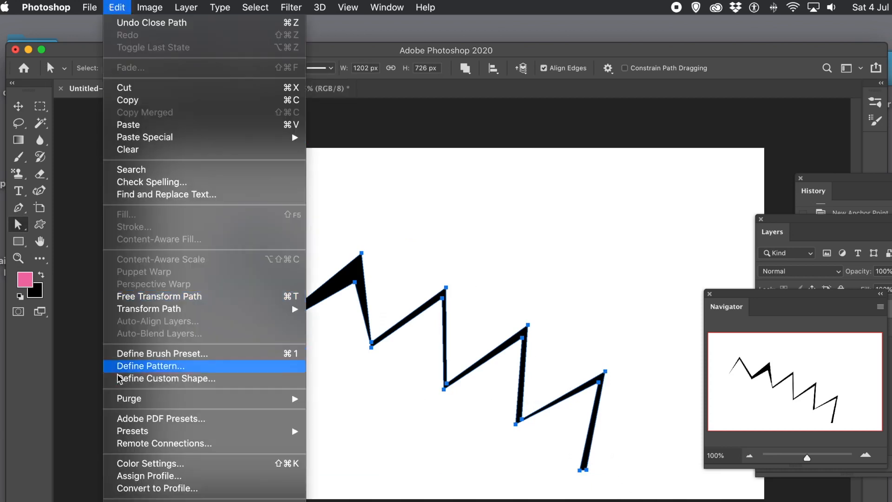
pyautogui.click(157, 384)
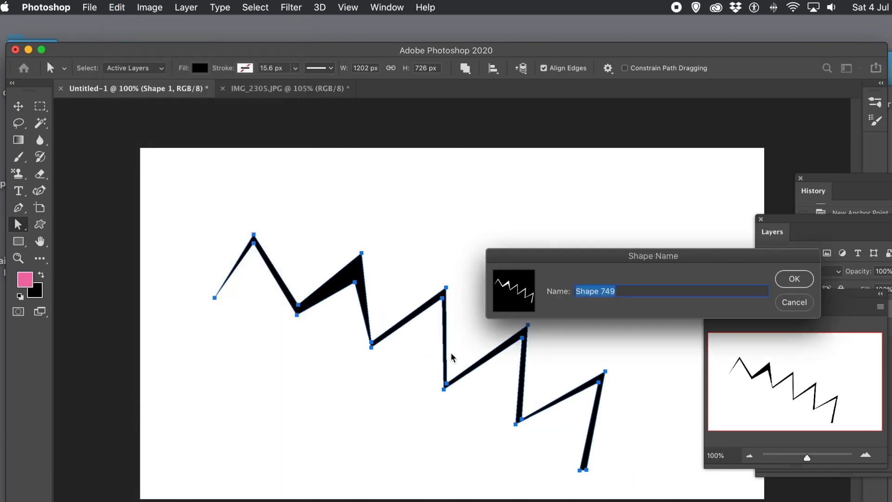
pyautogui.click(793, 279)
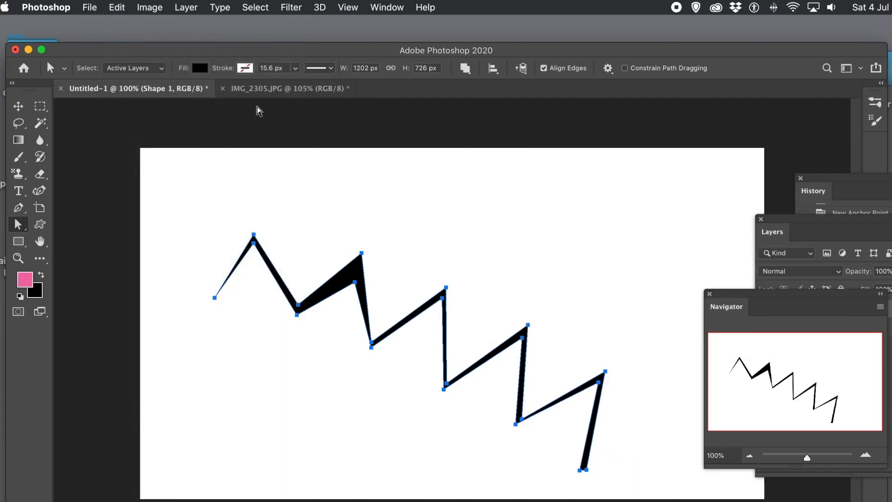
pyautogui.click(274, 91)
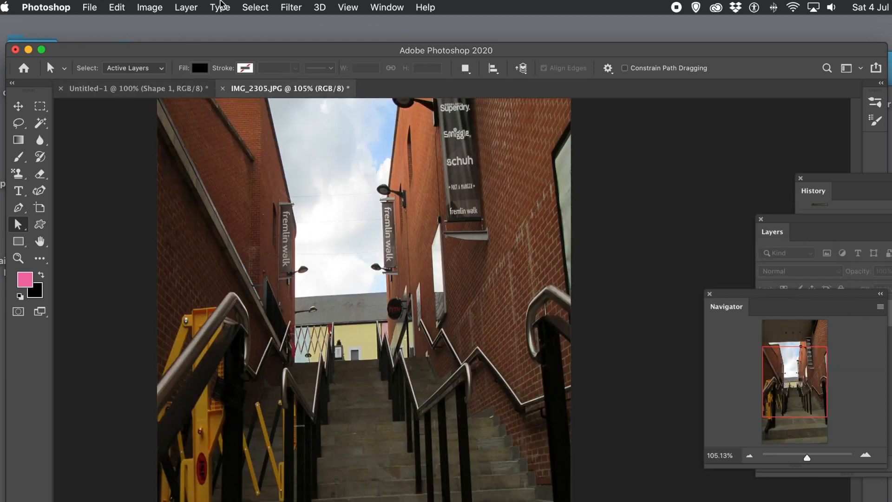
pyautogui.click(294, 8)
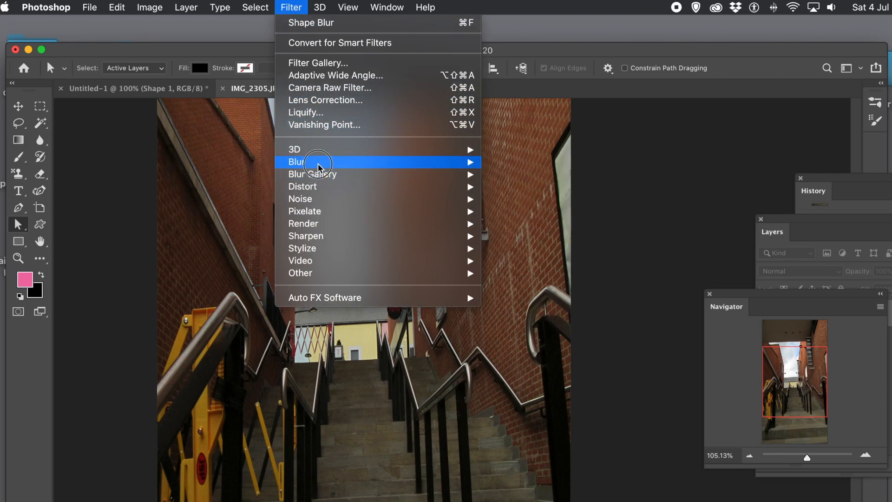
pyautogui.moveTo(319, 167)
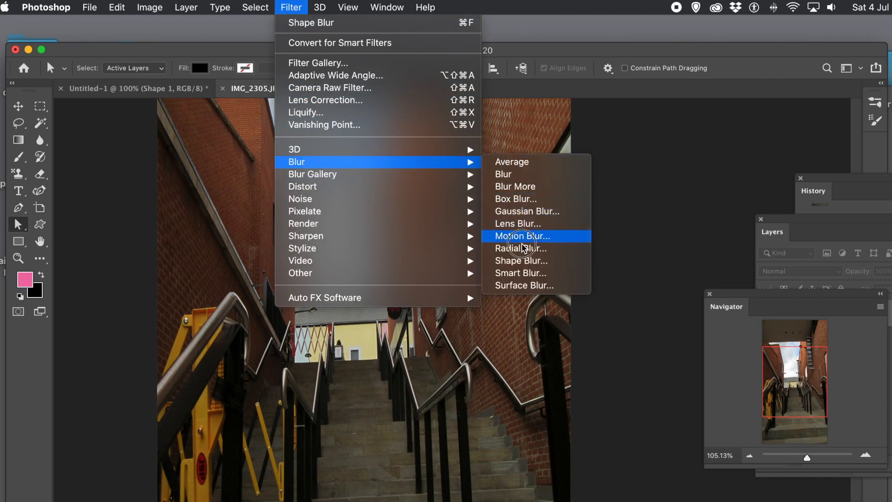
pyautogui.click(529, 262)
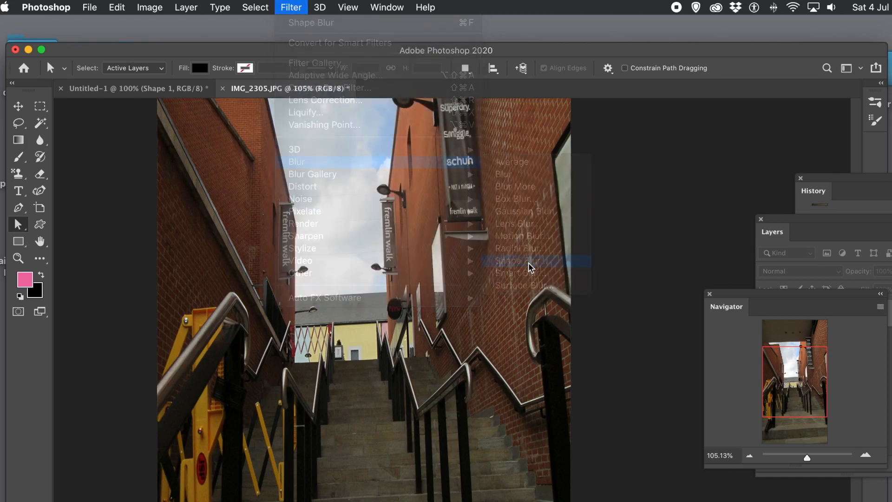
pyautogui.moveTo(620, 160); pyautogui.dragTo(428, 133)
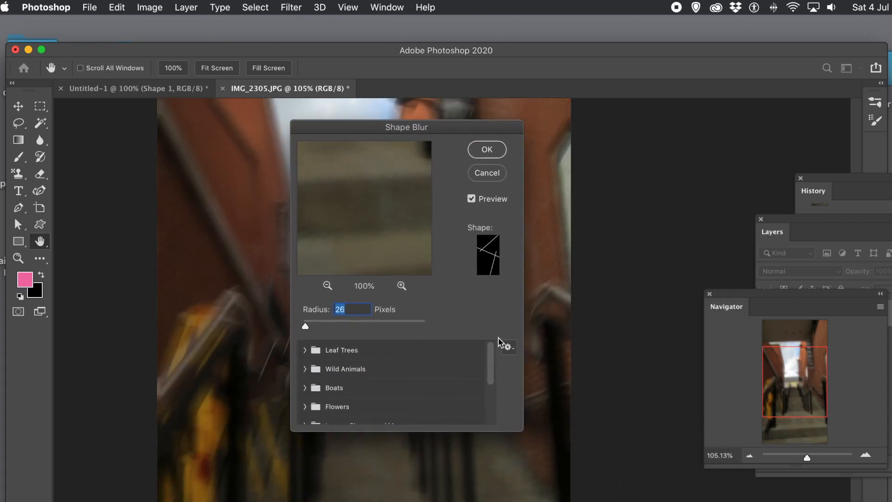
pyautogui.moveTo(489, 353); pyautogui.dragTo(499, 418)
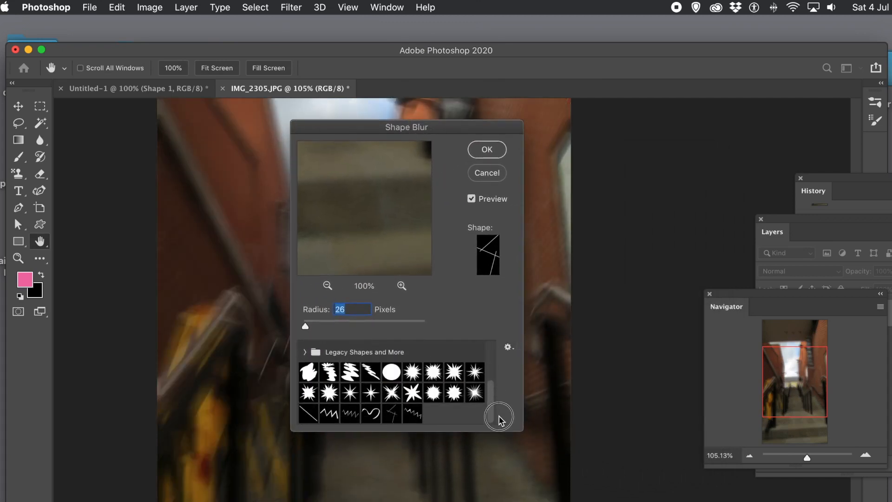
pyautogui.click(413, 417)
pyautogui.click(421, 415)
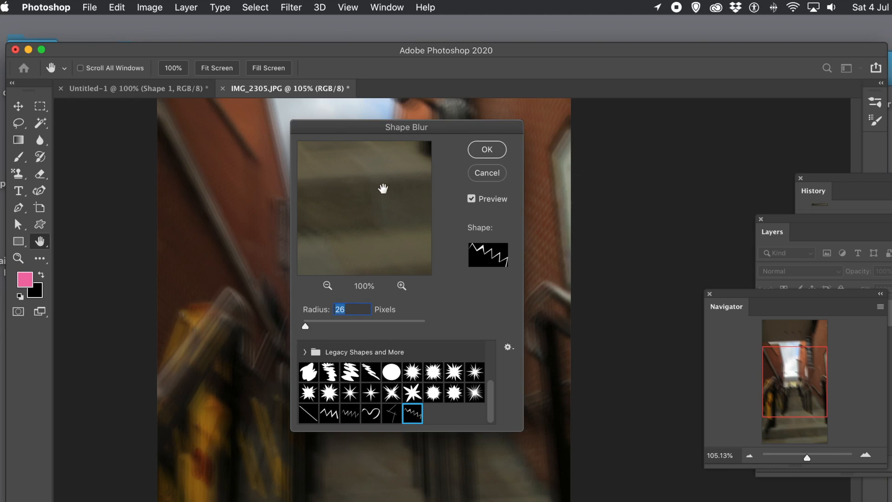
pyautogui.moveTo(369, 133); pyautogui.dragTo(579, 148)
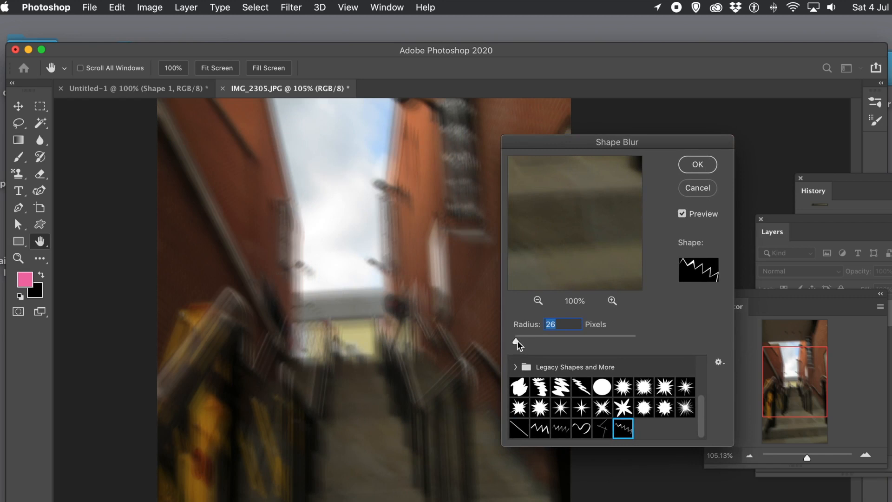
pyautogui.moveTo(516, 341); pyautogui.dragTo(513, 340)
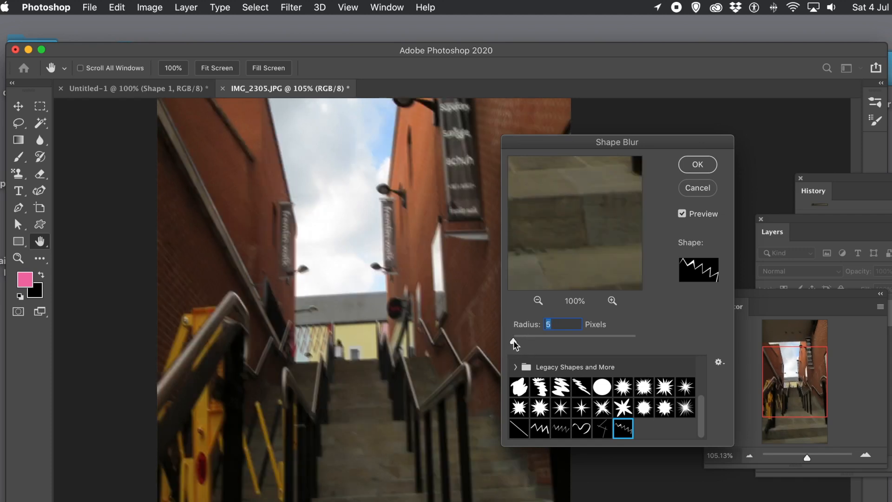
pyautogui.click(514, 340)
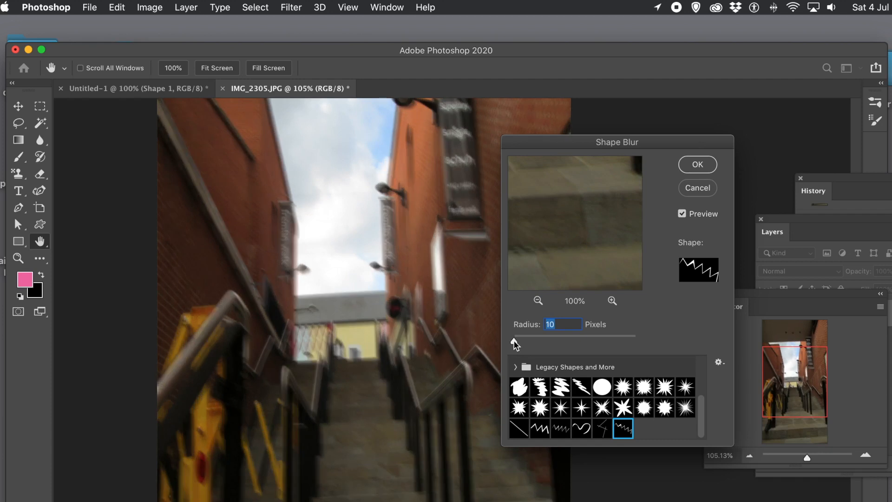
pyautogui.moveTo(514, 340); pyautogui.dragTo(516, 339)
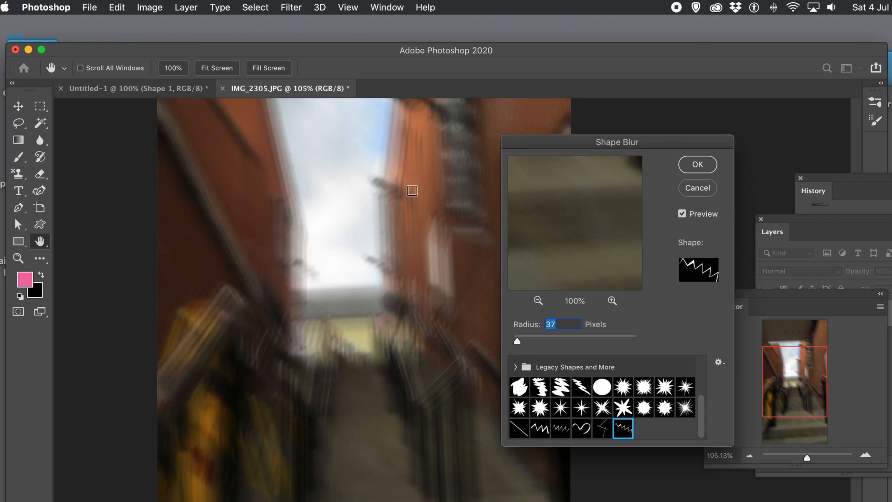
pyautogui.click(707, 165)
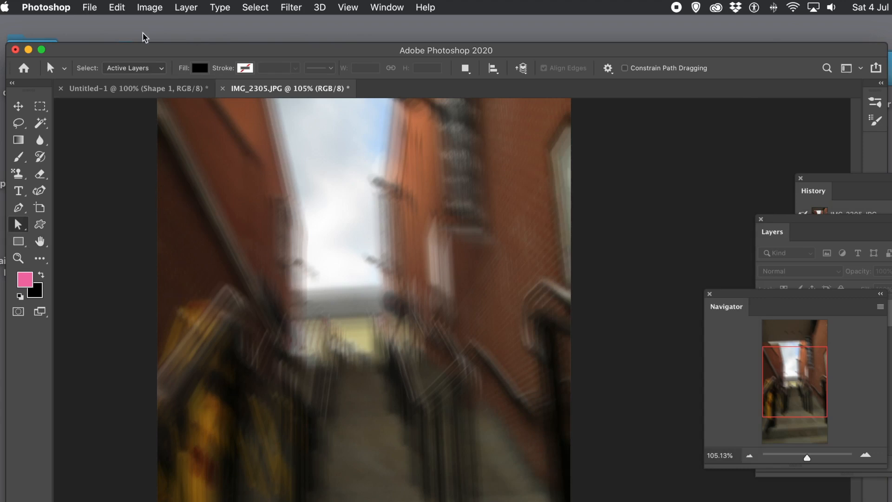
pyautogui.click(107, 8)
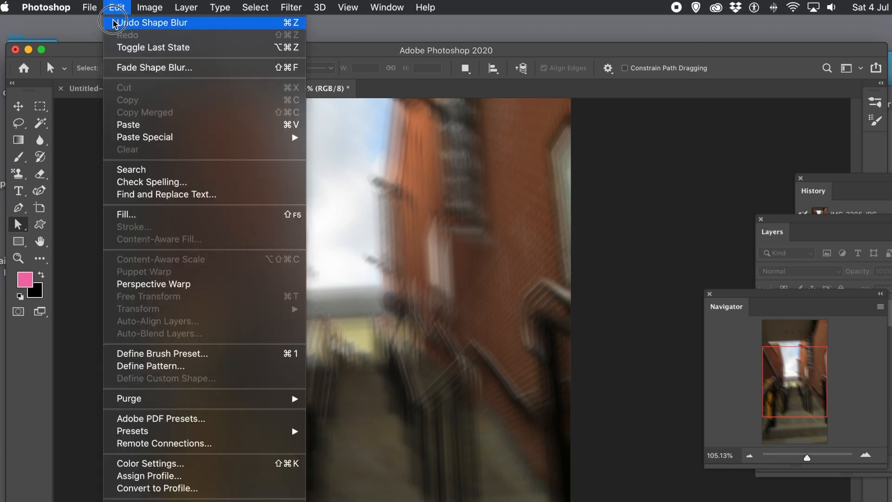
pyautogui.click(115, 23)
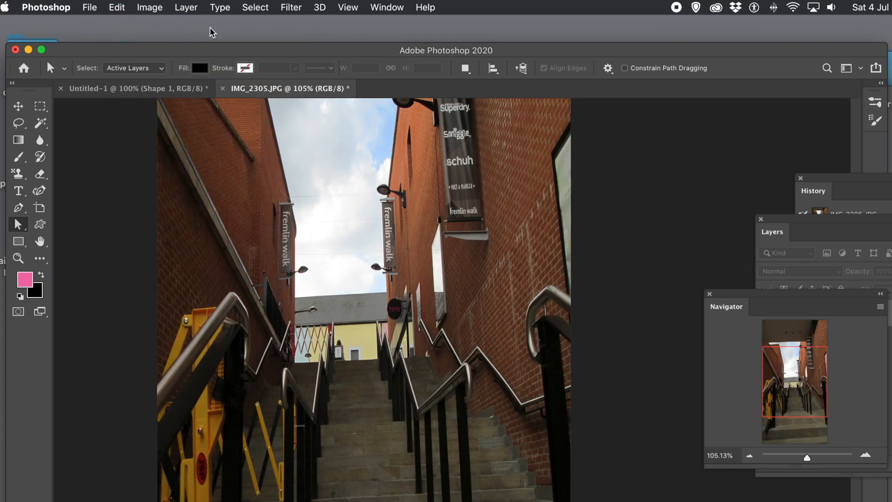
# In Untitled-1, delete the zigzag and draw a thin horizontal rectangle line near the top.
pyautogui.click(154, 89)
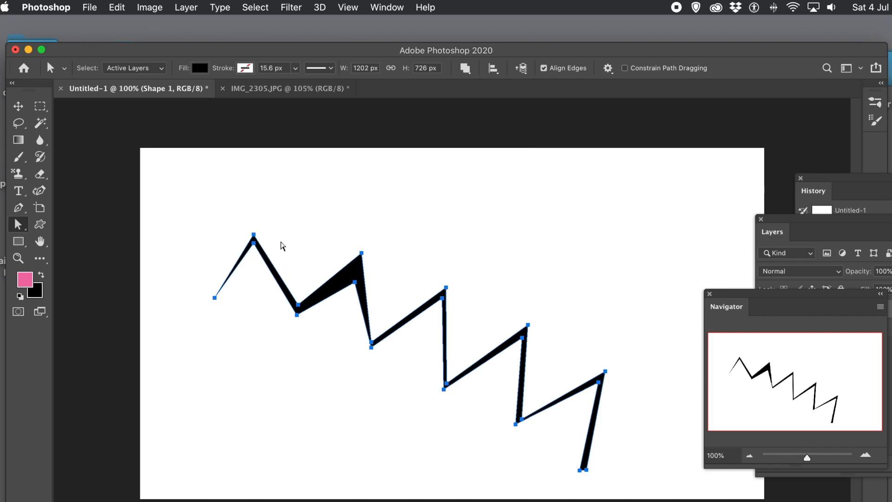
pyautogui.press('Delete')
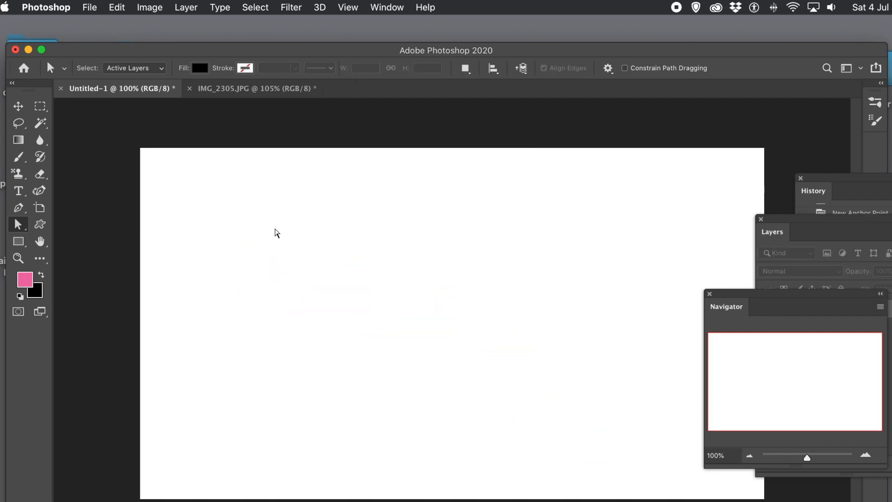
pyautogui.click(18, 241)
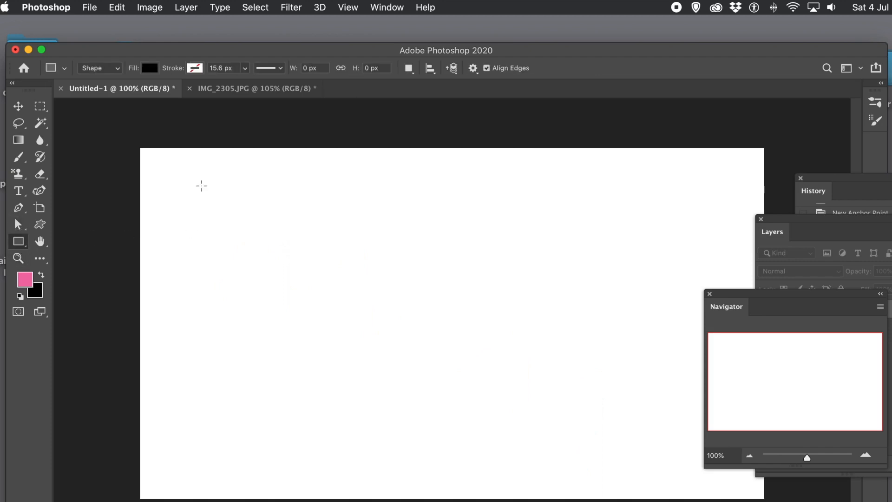
pyautogui.moveTo(184, 171); pyautogui.dragTo(708, 173)
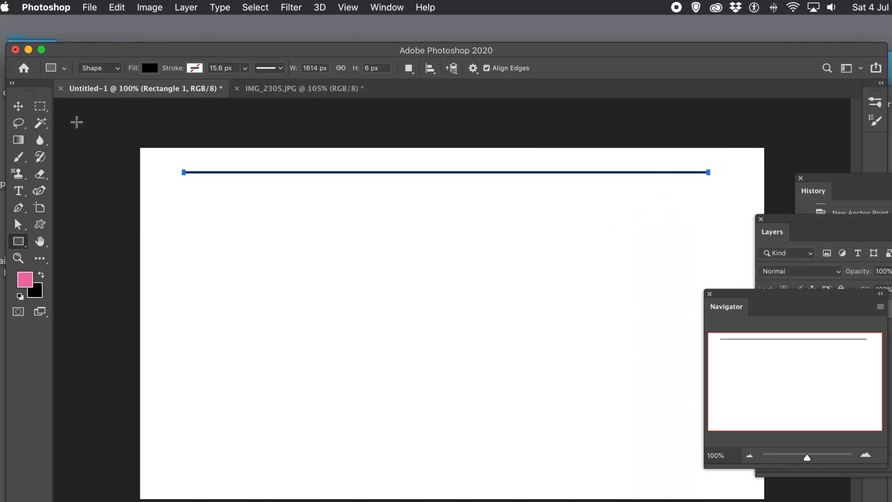
# Rotate the line about 21.6° clockwise and move it down toward the canvas centre.
pyautogui.click(19, 108)
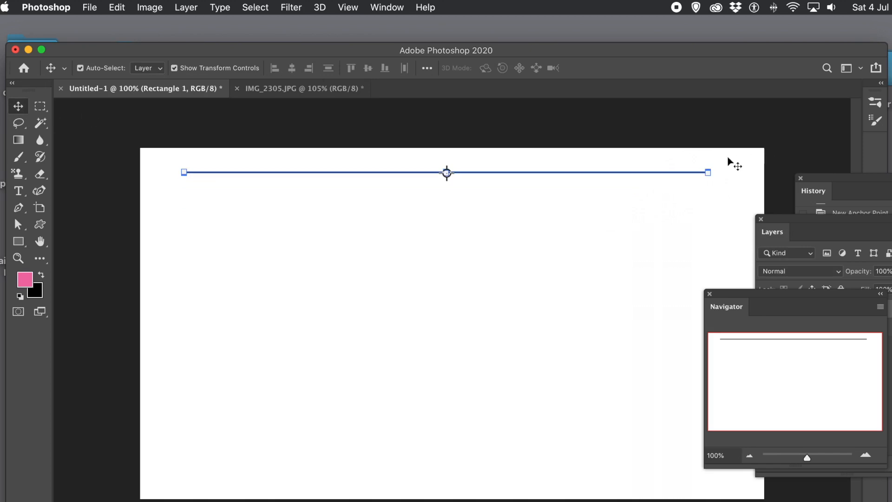
pyautogui.moveTo(717, 158); pyautogui.dragTo(688, 268)
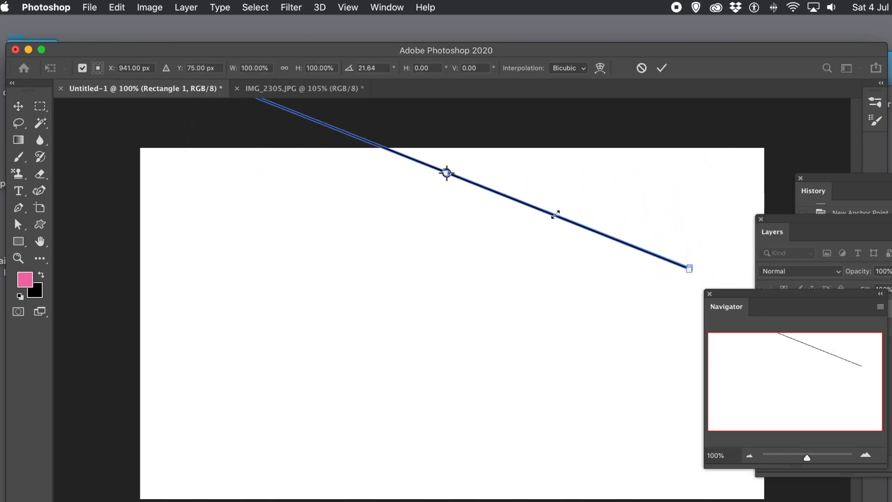
pyautogui.click(662, 69)
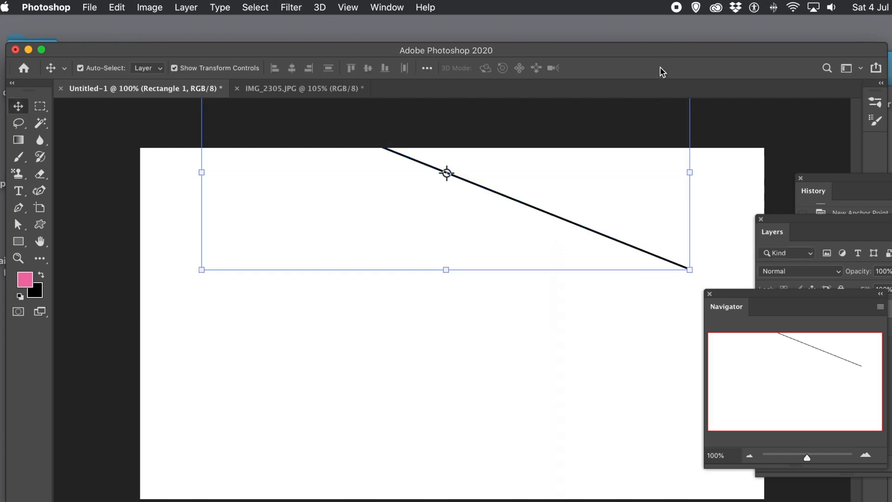
pyautogui.moveTo(516, 202); pyautogui.dragTo(488, 324)
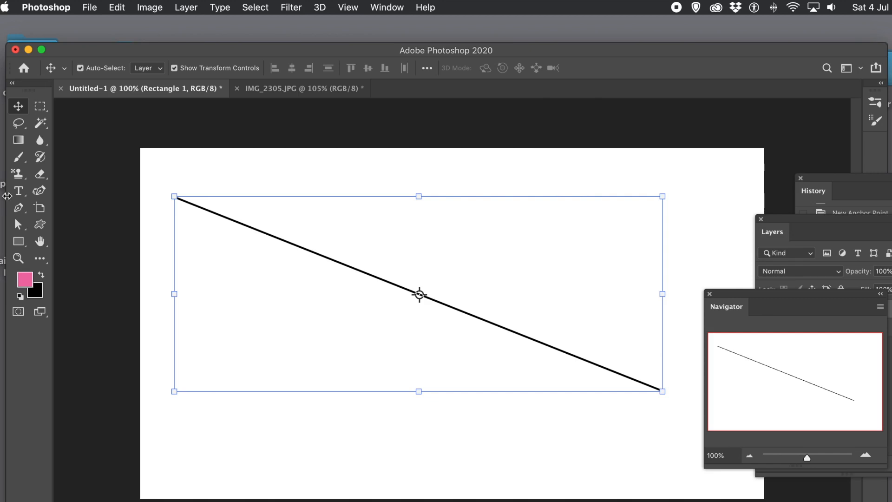
# Select the line's path, save it as custom shape 'Shape 750', and return to IMG_2305.JPG.
pyautogui.click(119, 6)
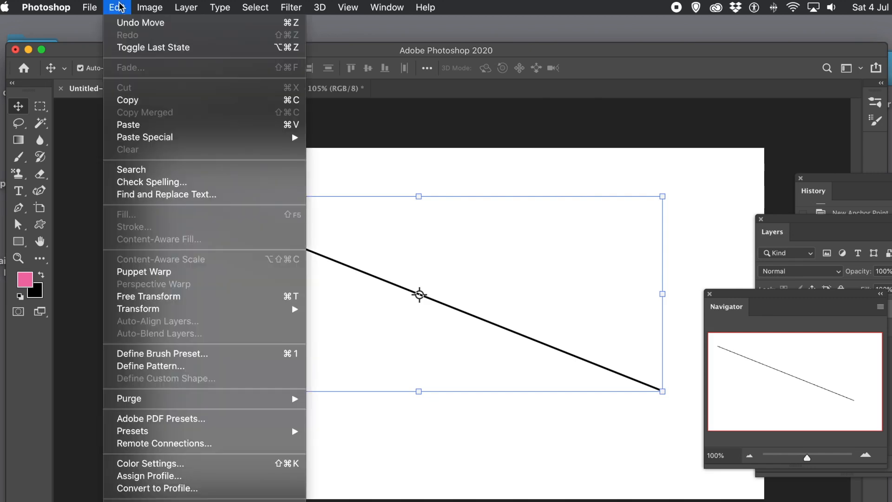
pyautogui.moveTo(90, 7)
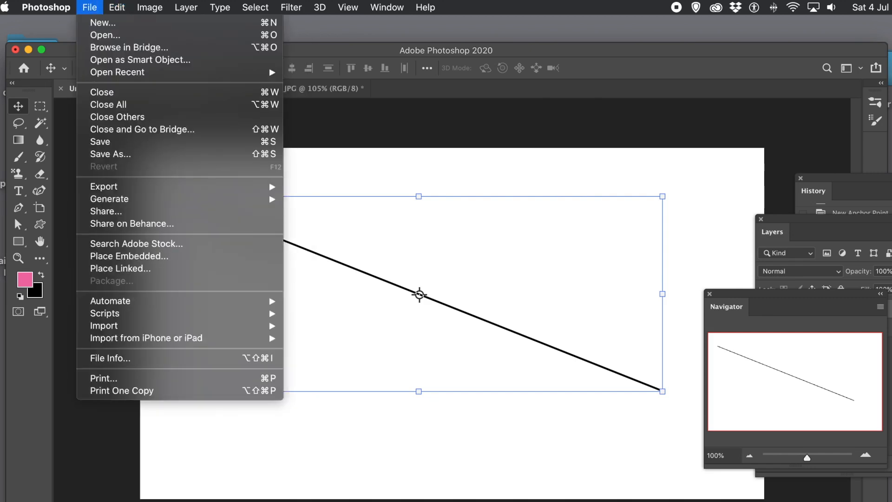
pyautogui.click(17, 224)
pyautogui.click(17, 224)
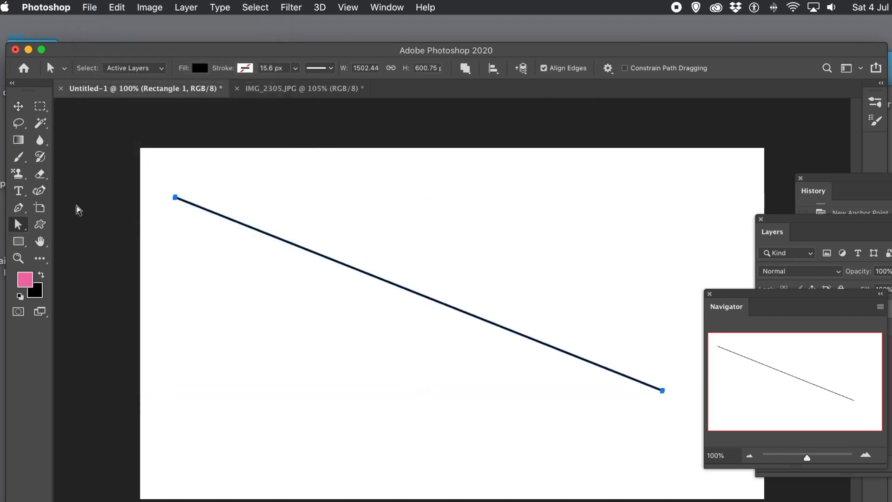
pyautogui.moveTo(149, 169); pyautogui.dragTo(689, 422)
pyautogui.click(116, 6)
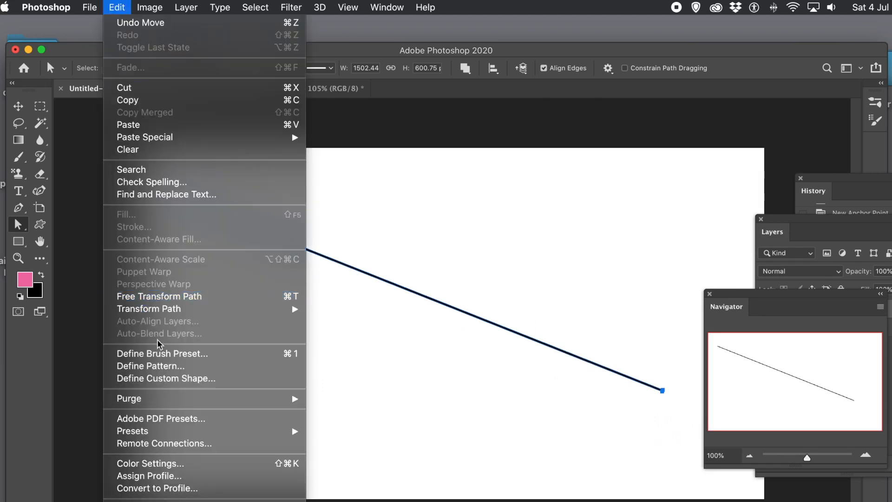
pyautogui.click(175, 378)
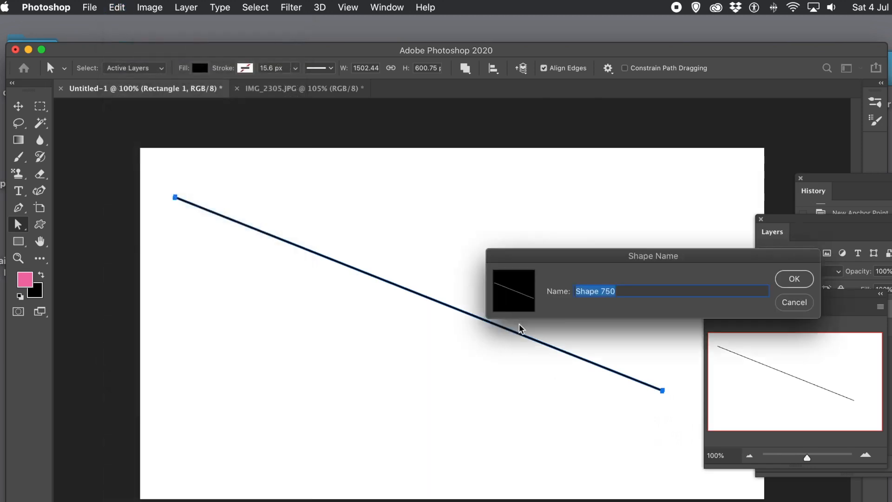
pyautogui.click(793, 279)
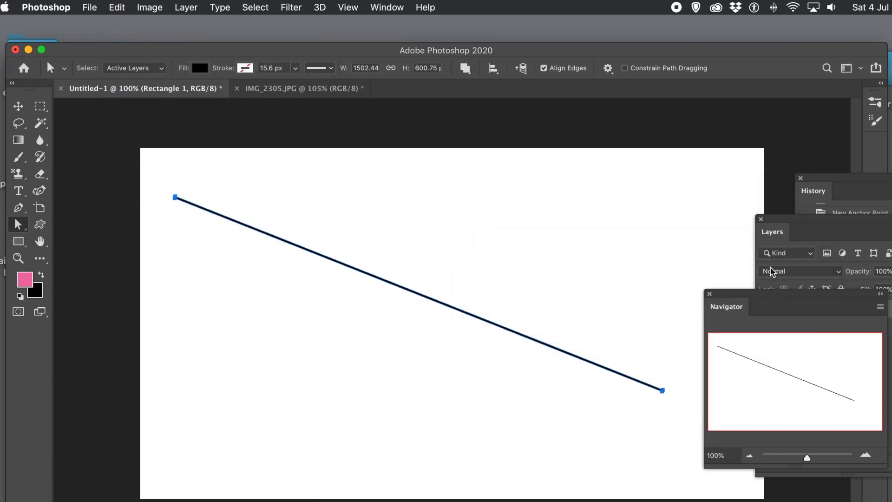
pyautogui.click(298, 90)
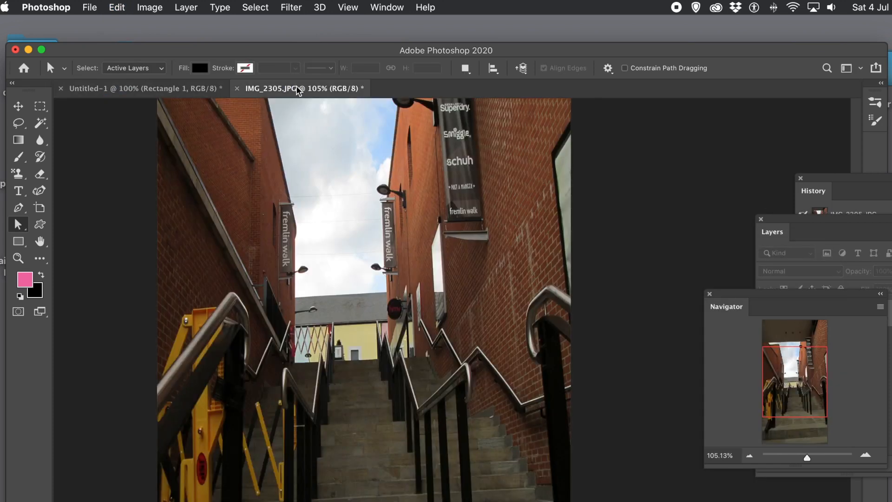
# Open Filter > Blur > Shape Blur on the stairway photo and scroll down the shape list.
pyautogui.click(117, 7)
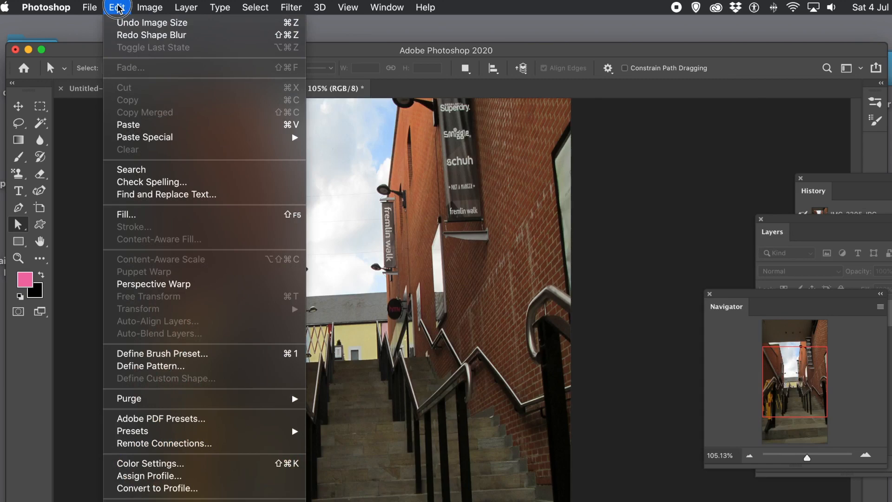
pyautogui.moveTo(312, 7)
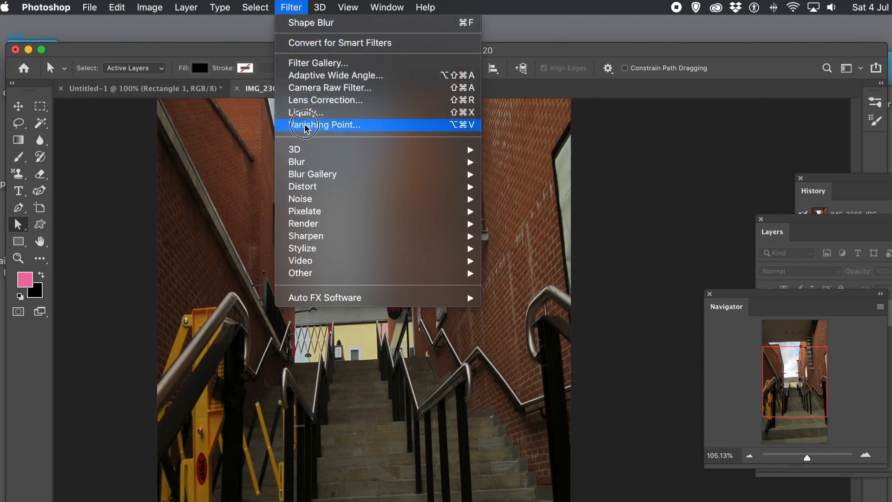
pyautogui.moveTo(306, 161)
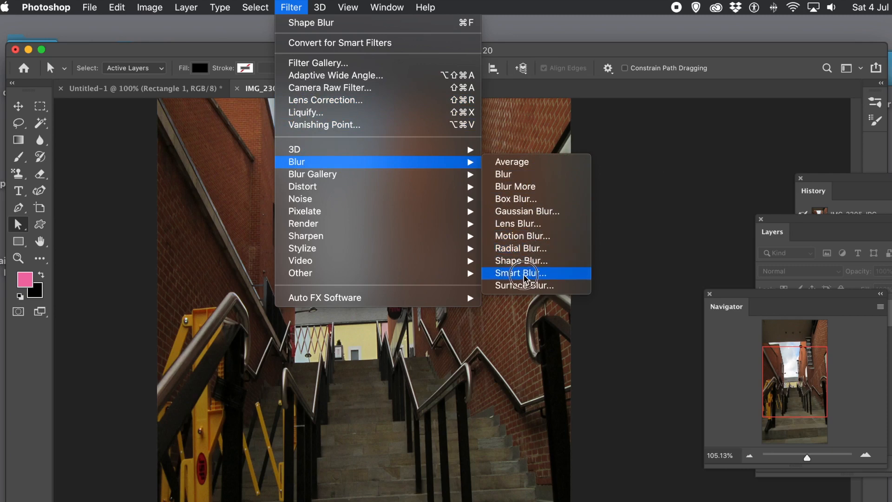
pyautogui.click(531, 261)
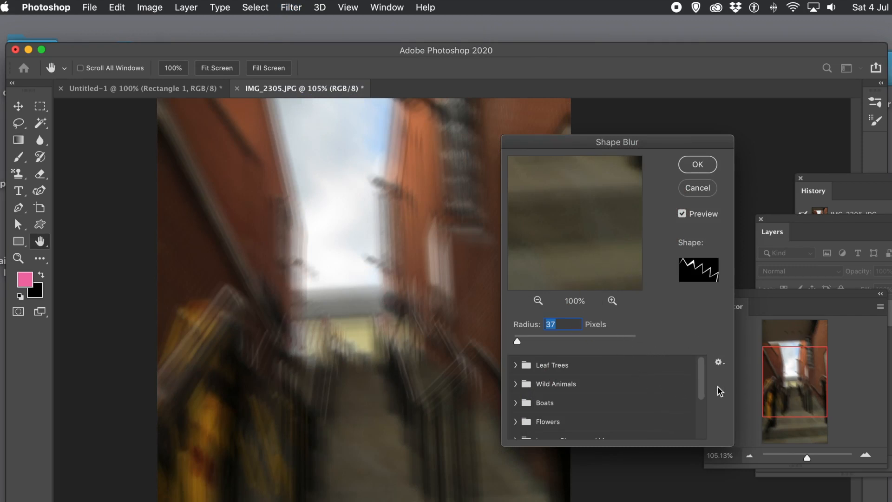
pyautogui.moveTo(701, 383); pyautogui.dragTo(701, 426)
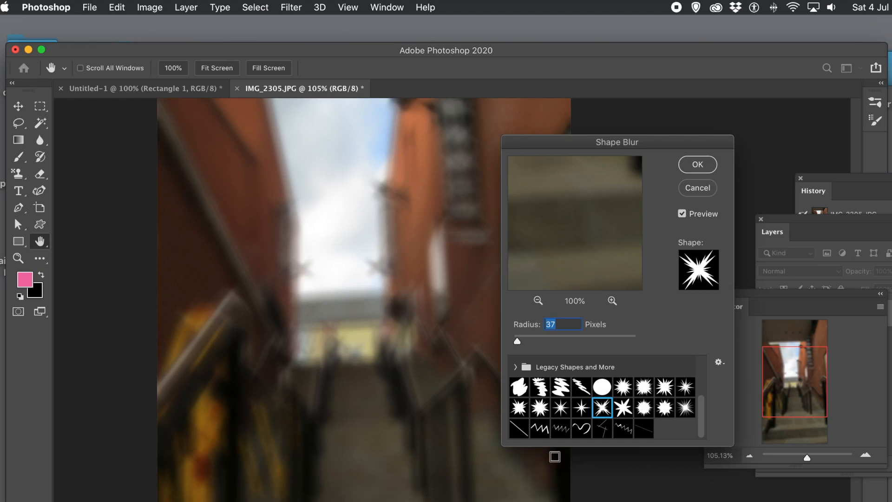
# Pick the diagonal line shape and raise the blur Radius to 279 pixels.
pyautogui.click(643, 432)
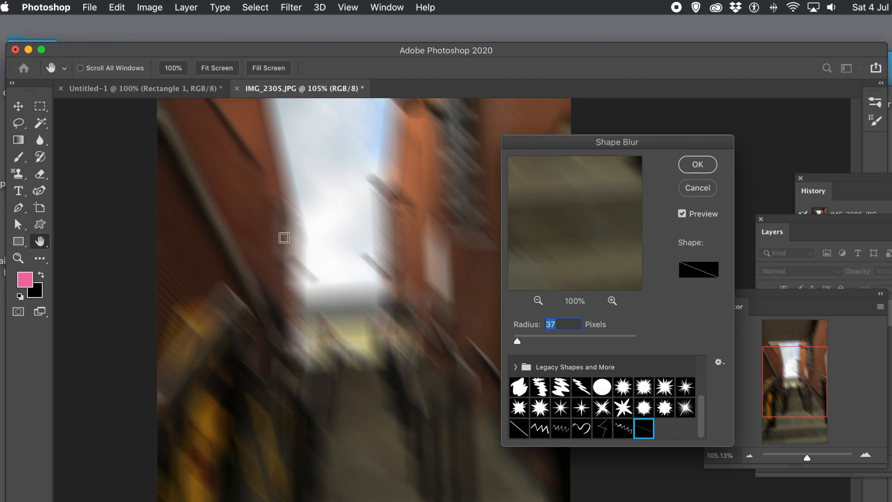
pyautogui.moveTo(520, 342); pyautogui.dragTo(540, 344)
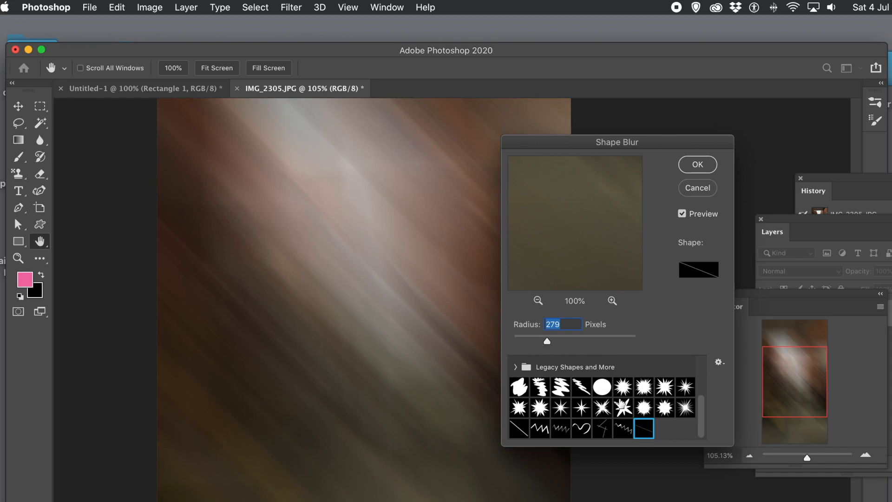
pyautogui.click(700, 411)
pyautogui.moveTo(702, 392); pyautogui.dragTo(700, 384)
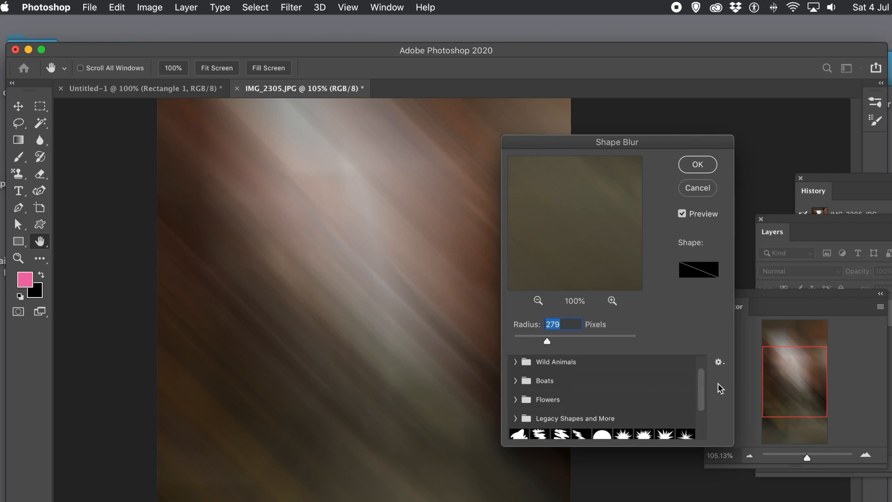
# Expand Legacy Shapes and More > 2019 Shapes and choose the house shape from Buildings.
pyautogui.moveTo(701, 385); pyautogui.dragTo(700, 413)
pyautogui.click(515, 378)
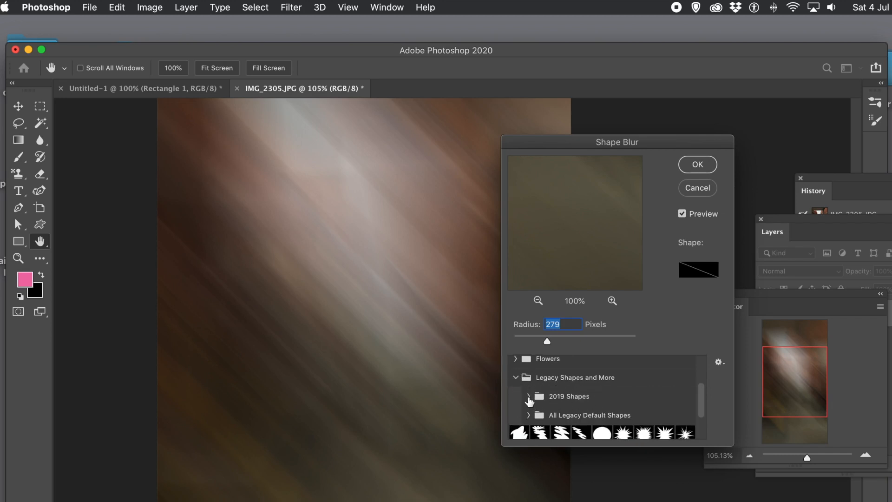
pyautogui.click(529, 397)
pyautogui.scroll(-8, 597, 405)
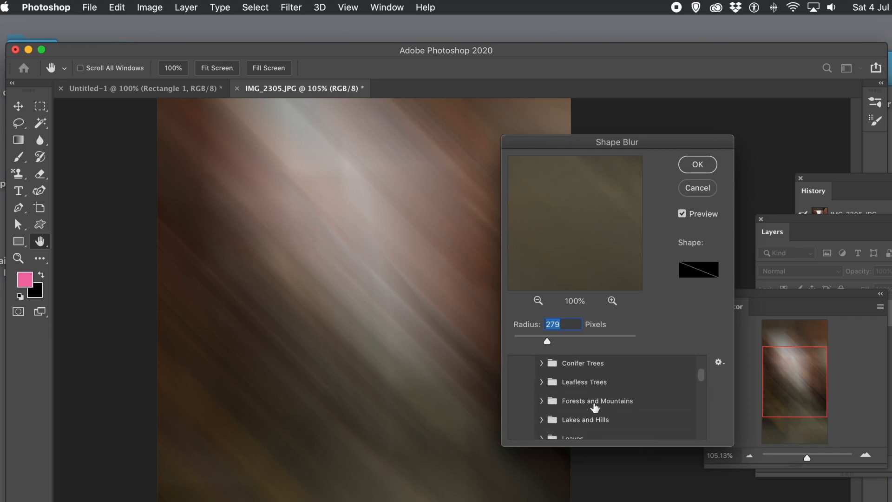
pyautogui.scroll(-3, 595, 408)
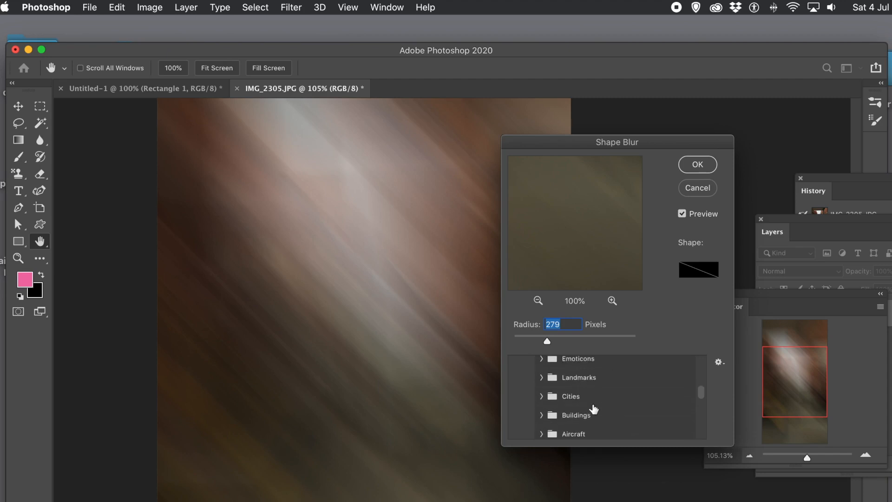
pyautogui.scroll(-2, 594, 408)
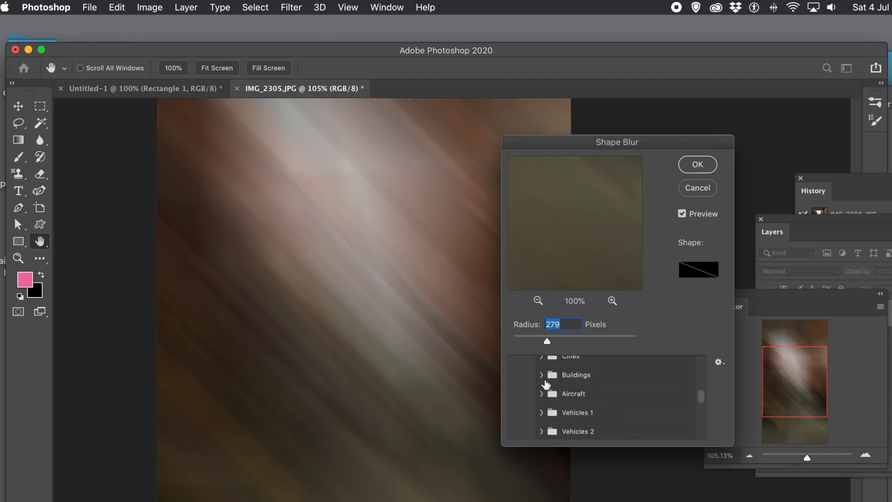
pyautogui.click(542, 375)
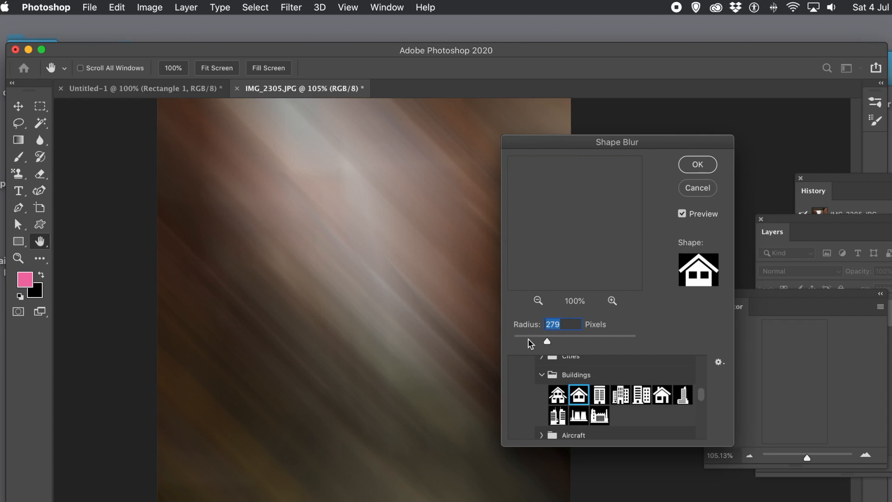
# Lower the house Shape Blur radius to 26 pixels and apply it to the photo.
pyautogui.click(526, 342)
pyautogui.moveTo(526, 344); pyautogui.dragTo(522, 342)
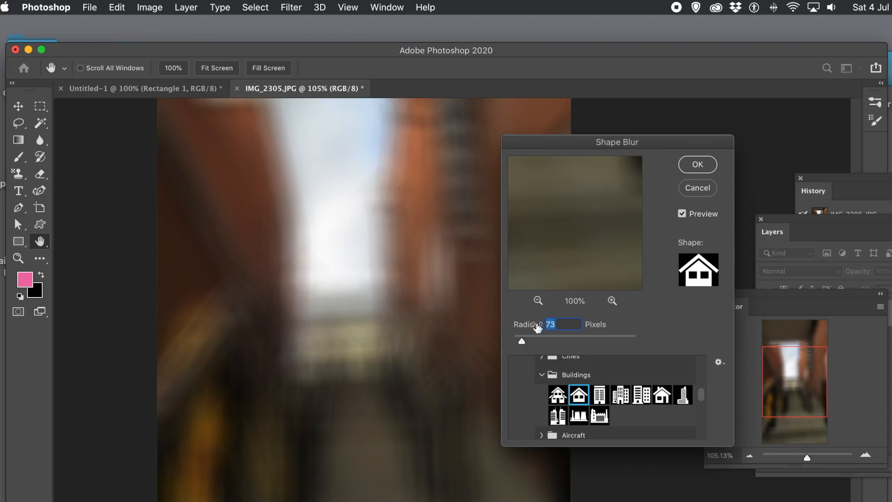
pyautogui.moveTo(521, 340); pyautogui.dragTo(519, 340)
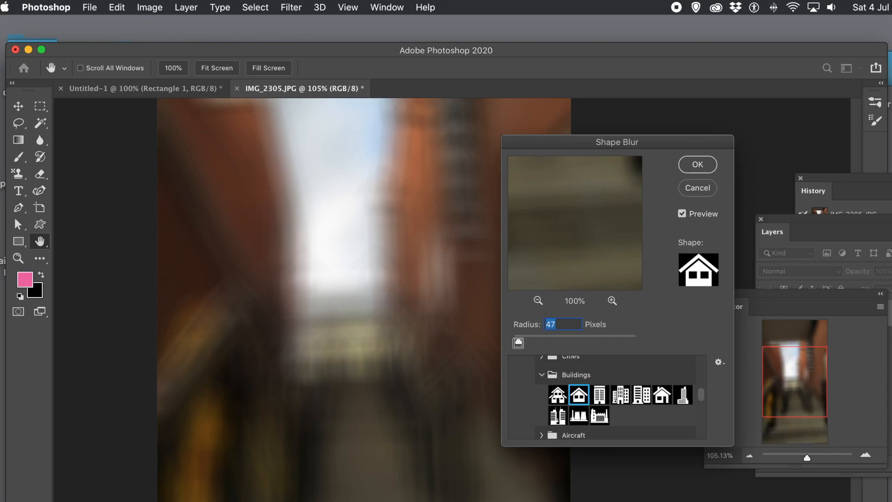
pyautogui.click(516, 340)
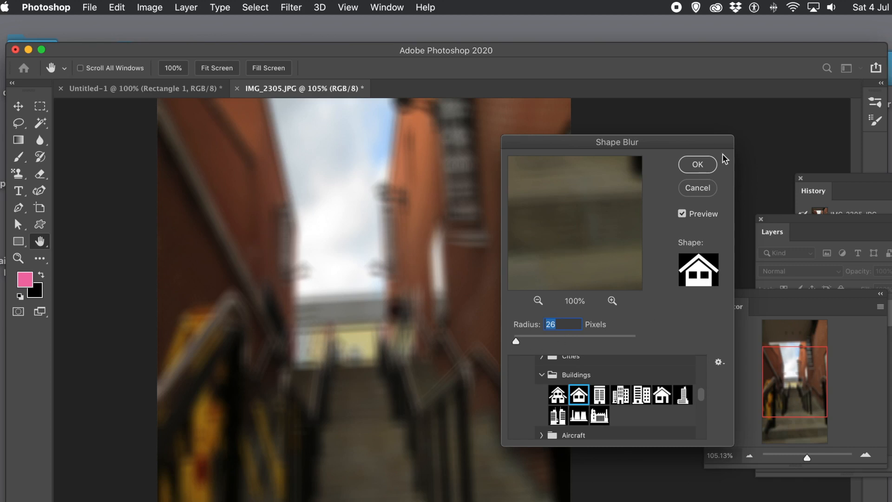
pyautogui.click(697, 164)
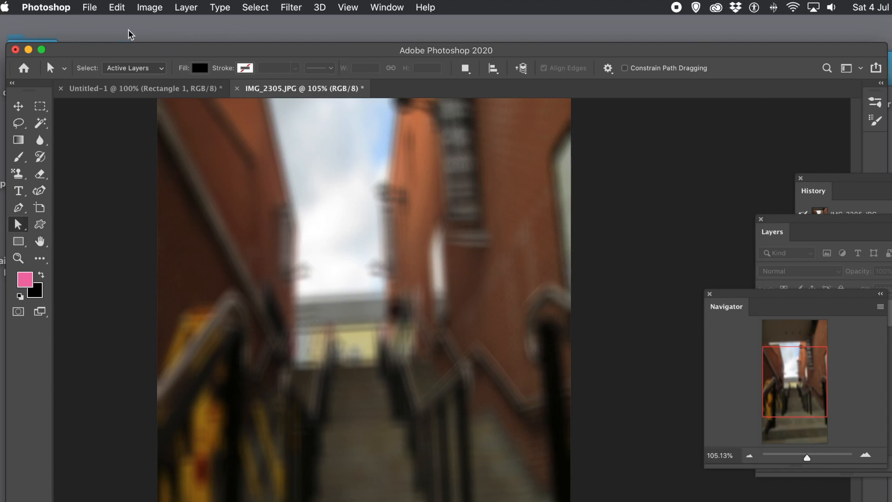
# Open Edit > Fade Shape Blur and try Darken, Multiply and Lighten blend modes.
pyautogui.click(117, 7)
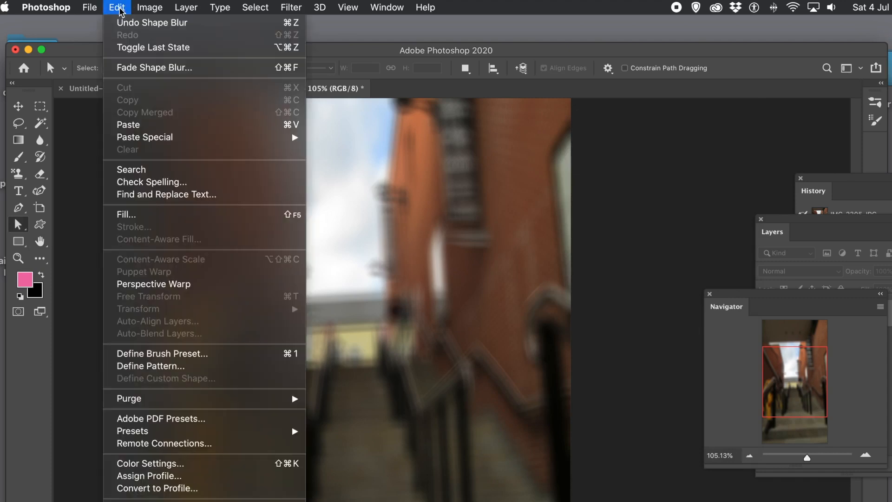
pyautogui.click(145, 70)
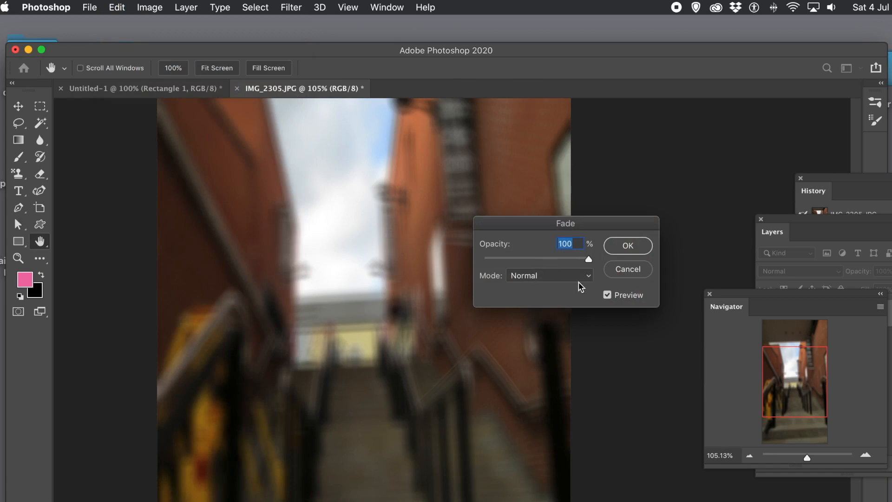
pyautogui.click(566, 279)
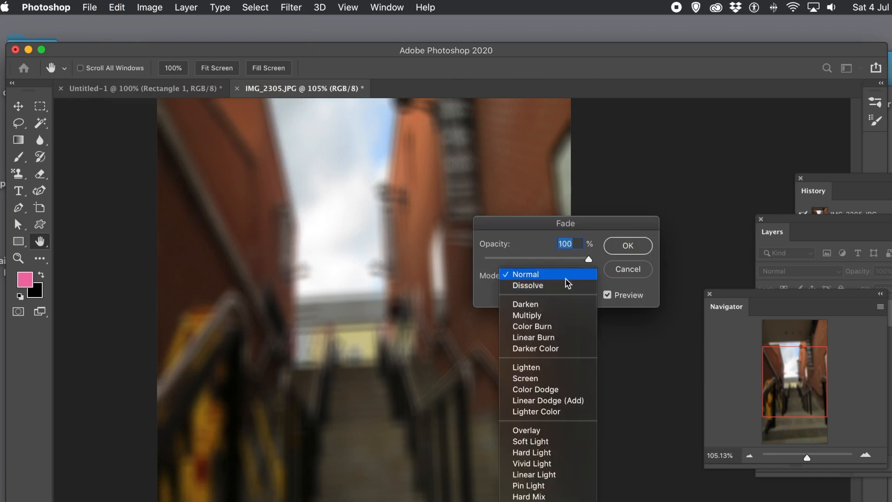
pyautogui.click(552, 304)
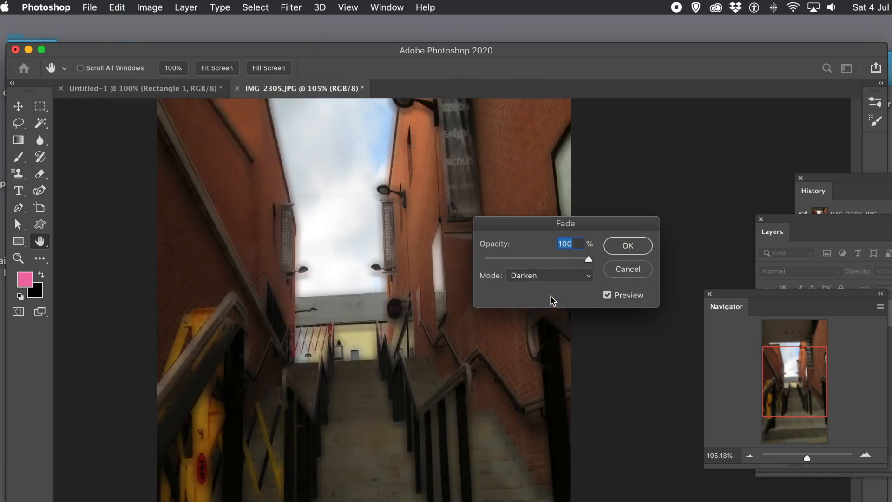
pyautogui.click(536, 280)
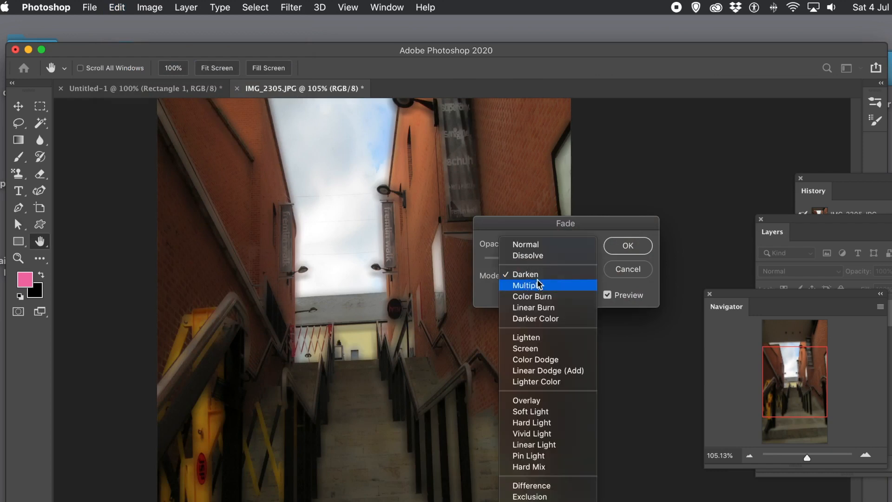
pyautogui.click(538, 286)
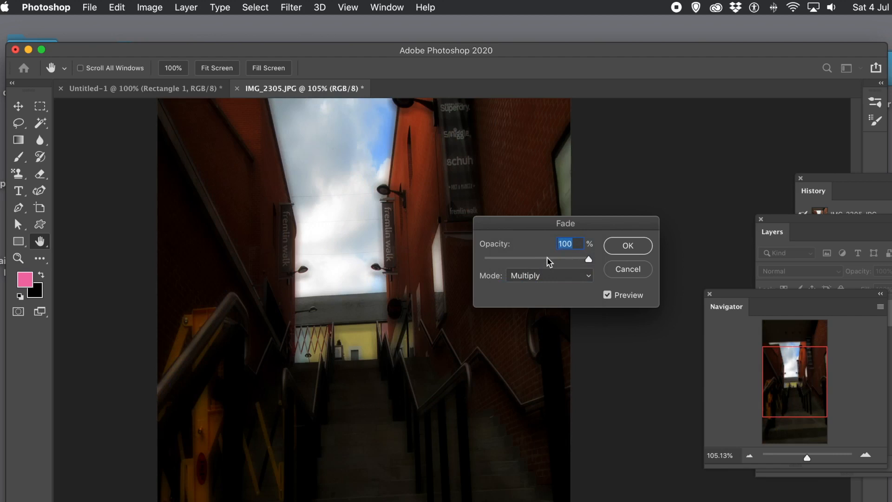
pyautogui.click(540, 275)
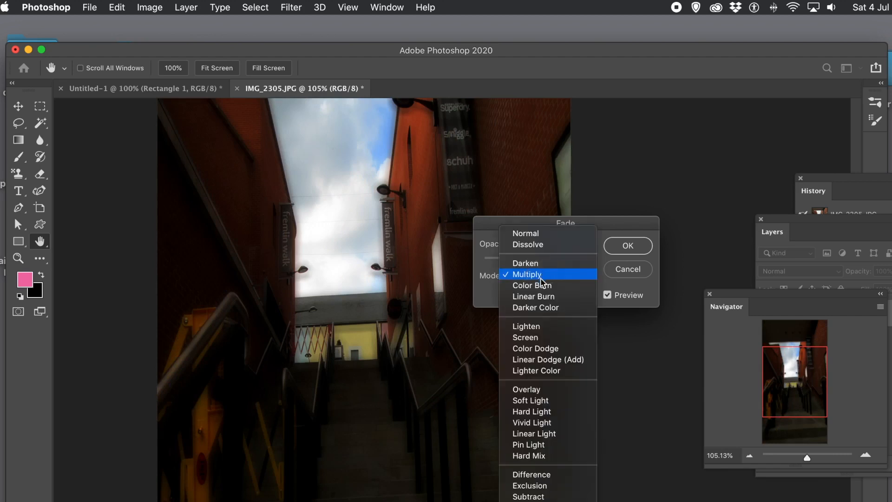
pyautogui.click(538, 325)
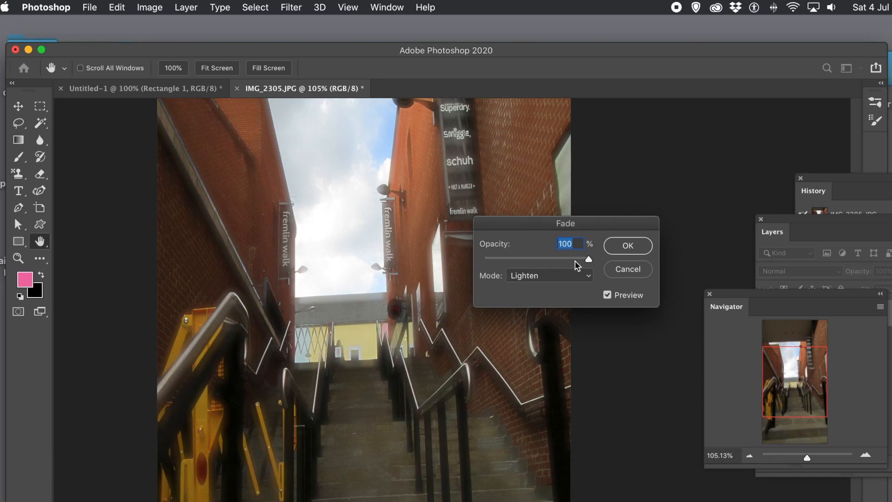
# Set the fade to Screen mode at 100% opacity and confirm it.
pyautogui.moveTo(579, 261); pyautogui.dragTo(603, 255)
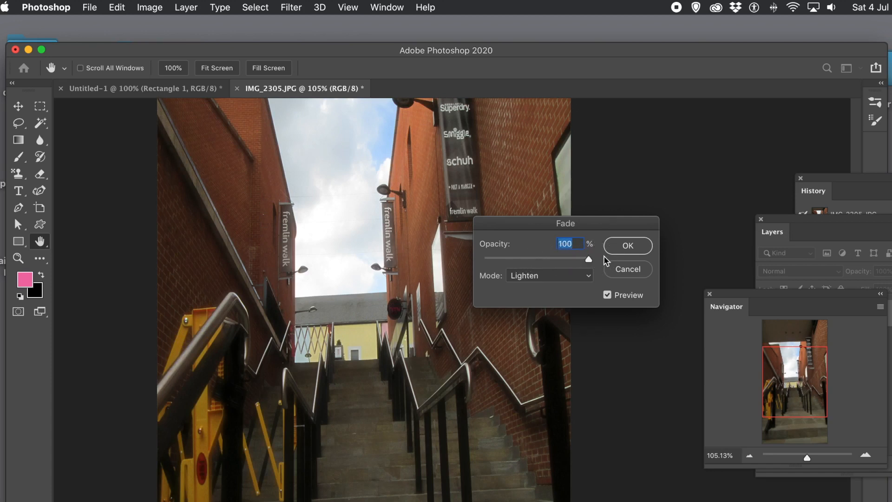
pyautogui.click(568, 285)
pyautogui.click(556, 287)
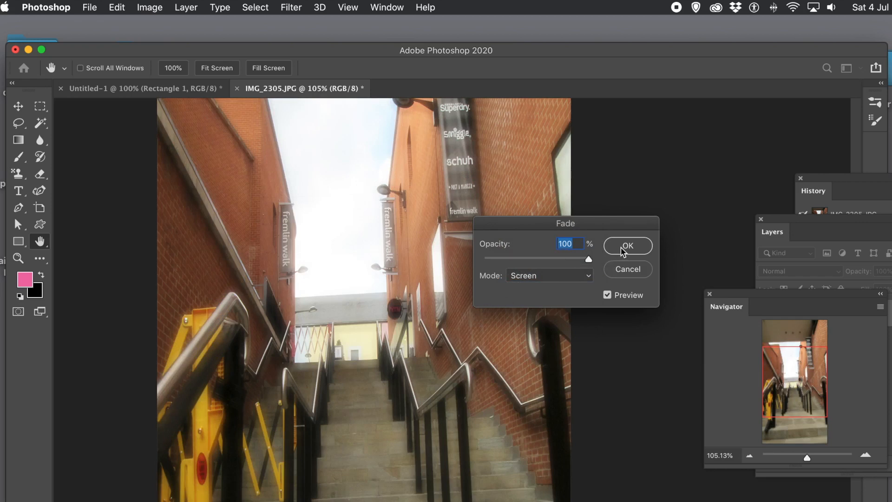
pyautogui.click(636, 246)
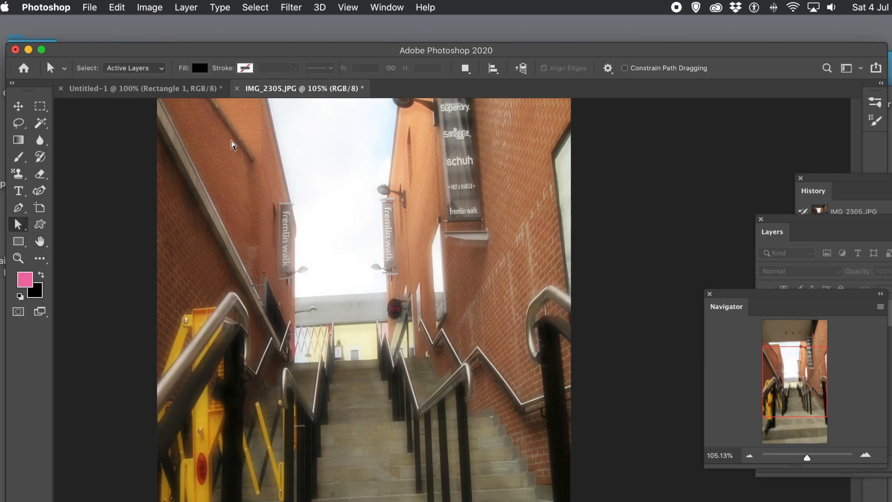